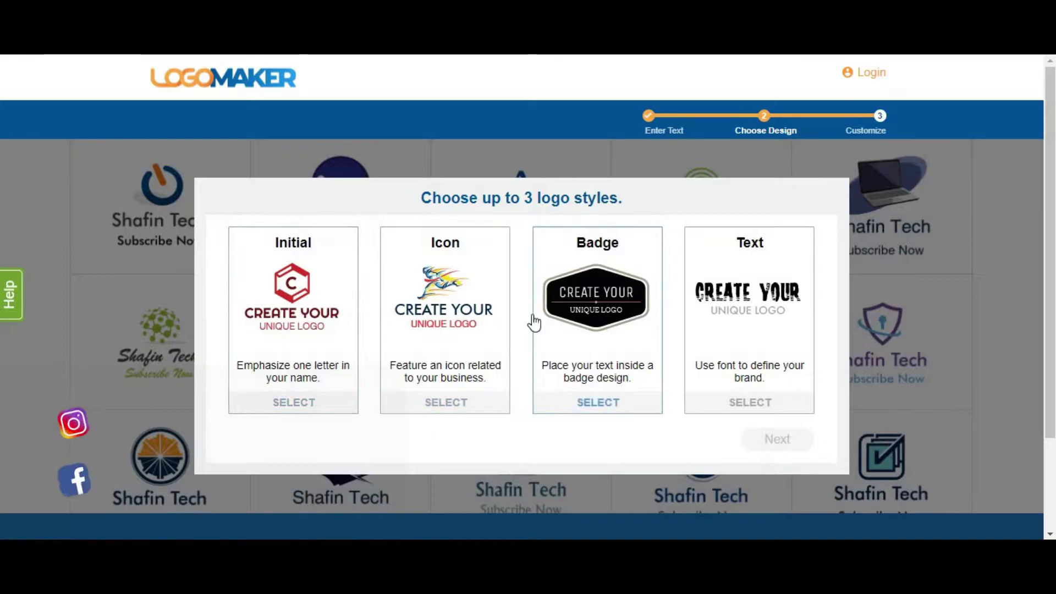
Choose Badge and Text logo styles with Sans Serif, Script and Display fonts
{"action": "left_click", "coordinate": [686, 377]}
{"action": "left_click", "coordinate": [659, 359]}
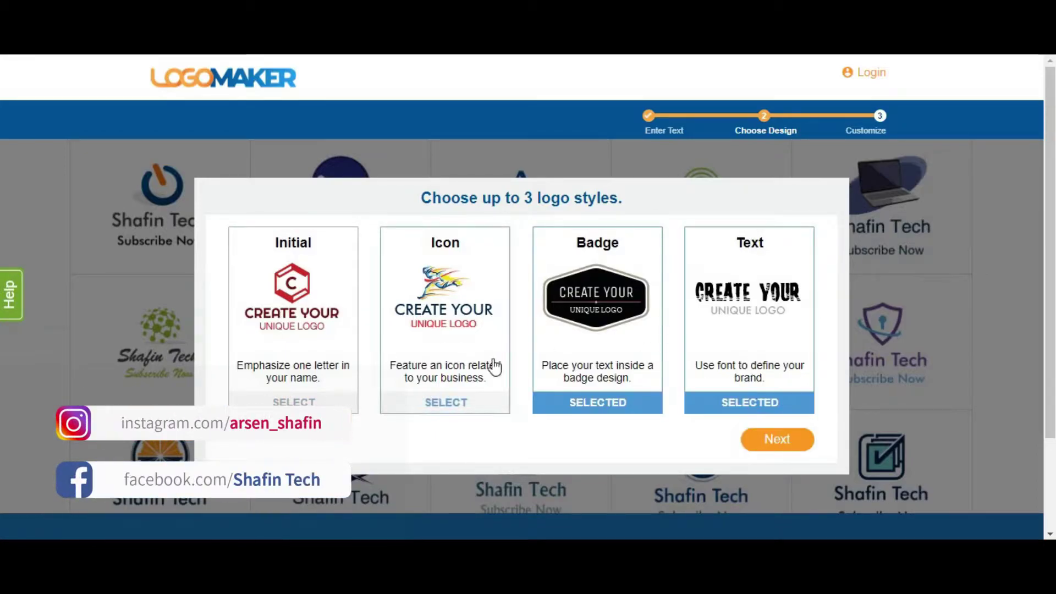
{"action": "left_click", "coordinate": [779, 442]}
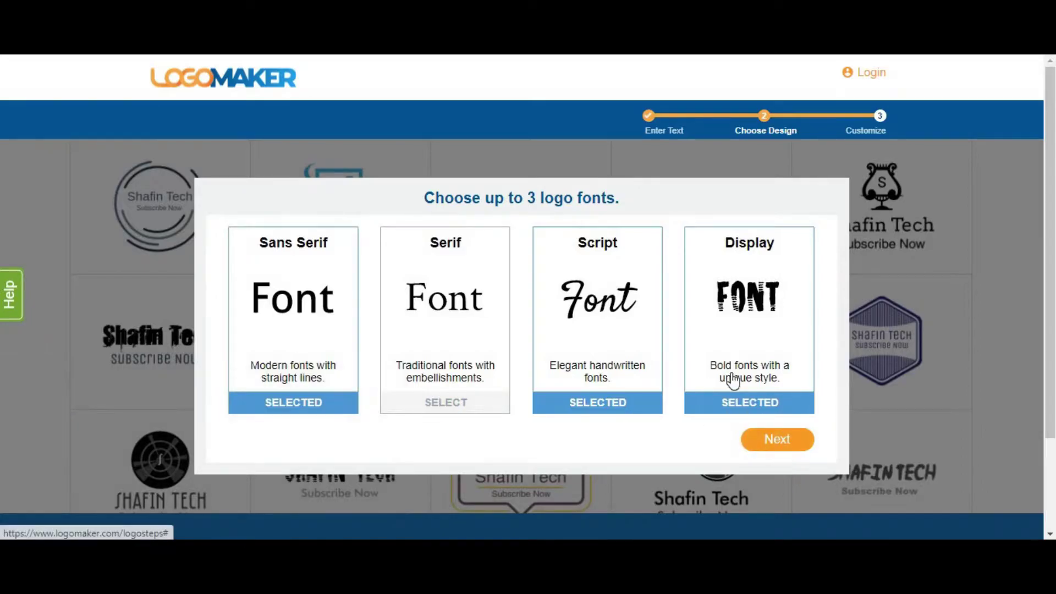
{"action": "left_click", "coordinate": [777, 439]}
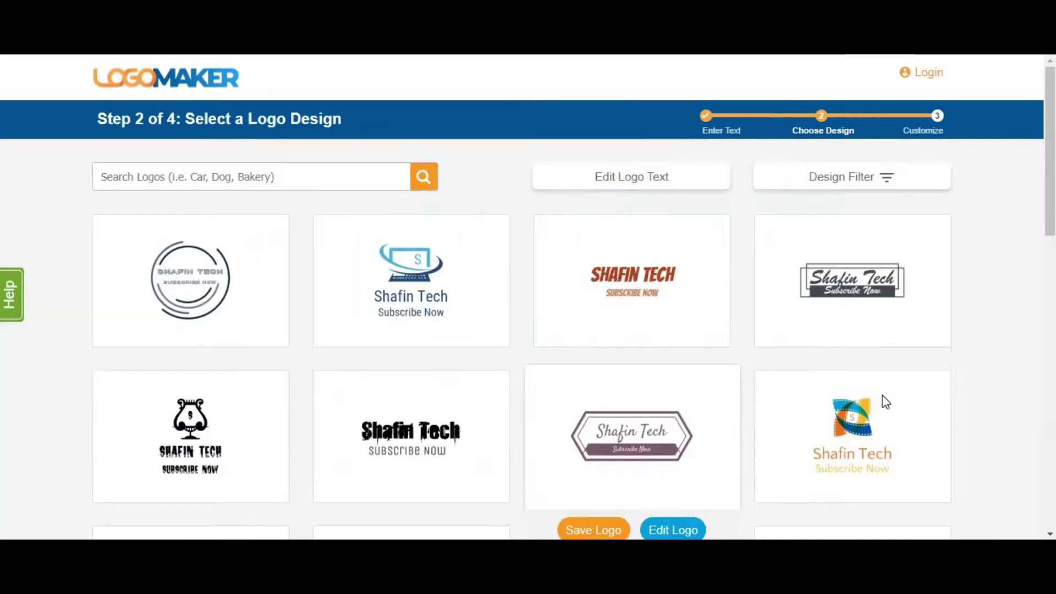
{"action": "scroll", "coordinate": [573, 335], "scroll_direction": "down", "scroll_amount": 3}
{"action": "scroll", "coordinate": [432, 273], "scroll_direction": "down", "scroll_amount": 3}
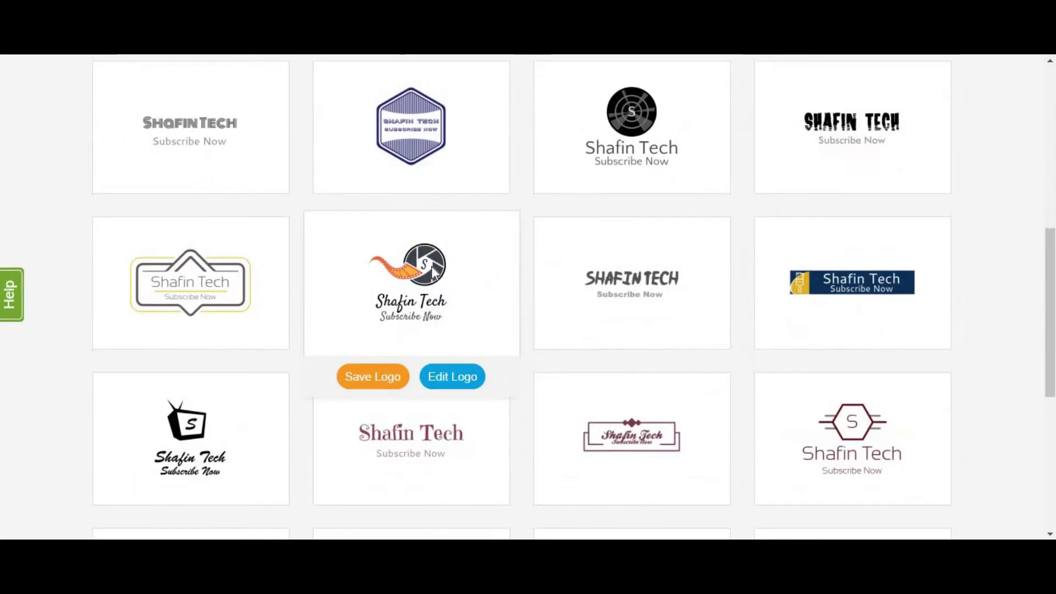
{"action": "scroll", "coordinate": [527, 314], "scroll_direction": "down", "scroll_amount": 3}
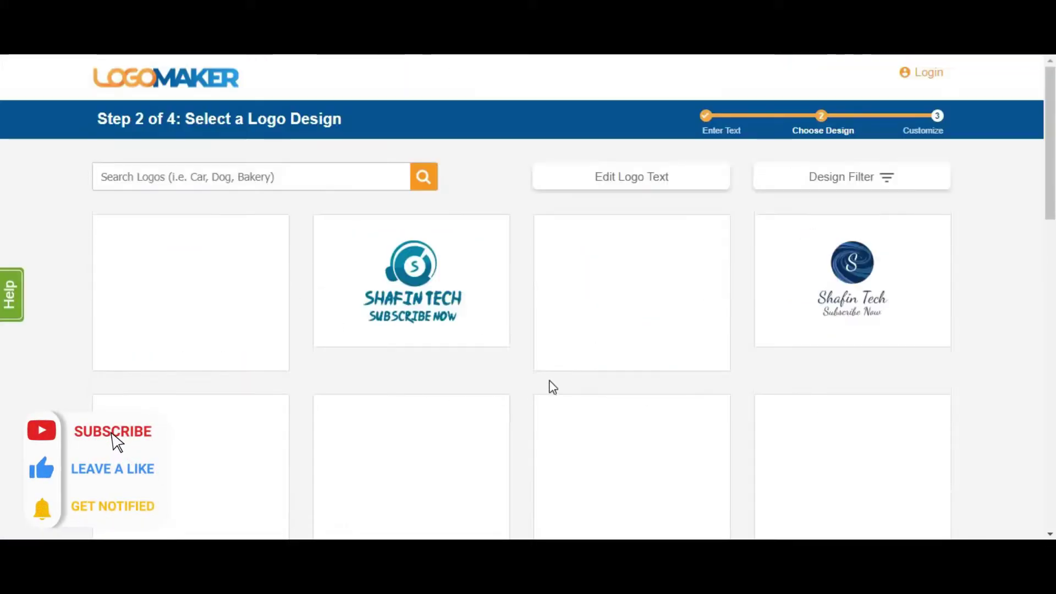
{"action": "scroll", "coordinate": [413, 342], "scroll_direction": "down", "scroll_amount": 3}
{"action": "scroll", "coordinate": [661, 363], "scroll_direction": "down", "scroll_amount": 3}
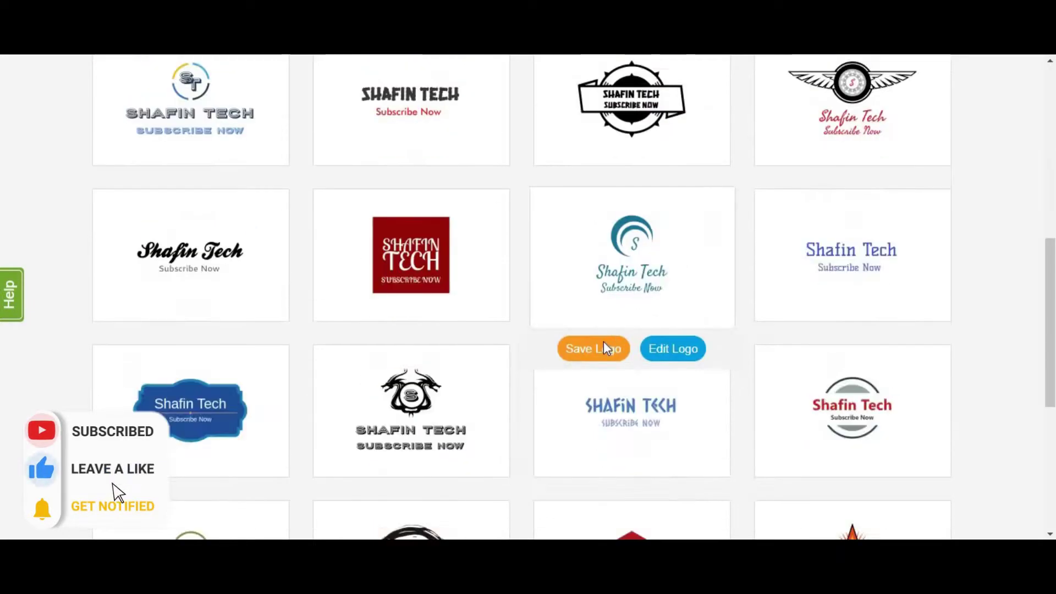
{"action": "scroll", "coordinate": [603, 347], "scroll_direction": "up", "scroll_amount": 1}
{"action": "scroll", "coordinate": [692, 297], "scroll_direction": "up", "scroll_amount": 2}
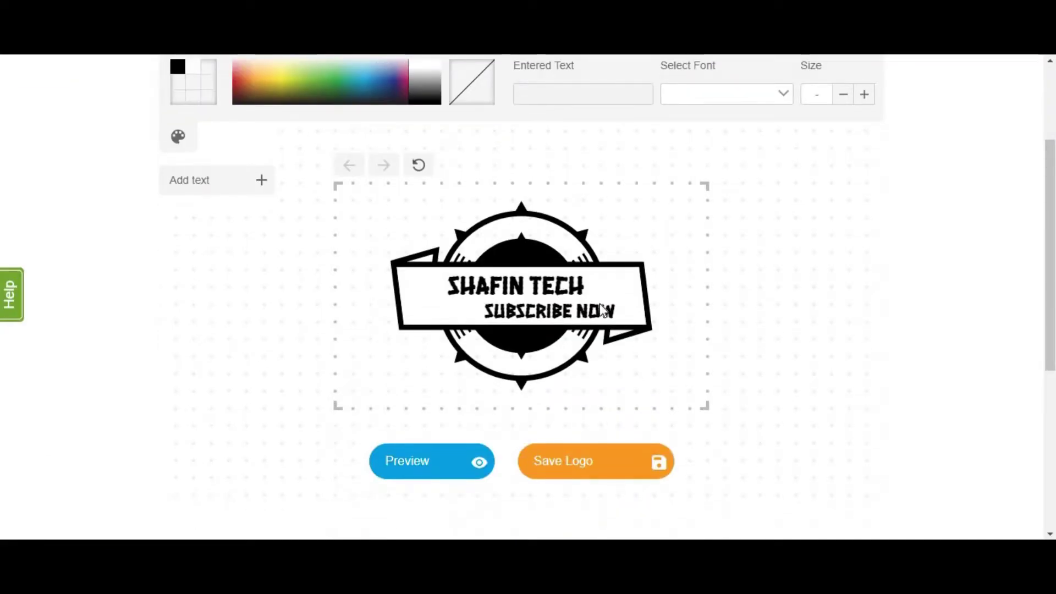
Nudge the Shafin Tech emblem slightly up and preview it twice
{"action": "left_click_drag", "start_coordinate": [601, 307], "coordinate": [604, 299]}
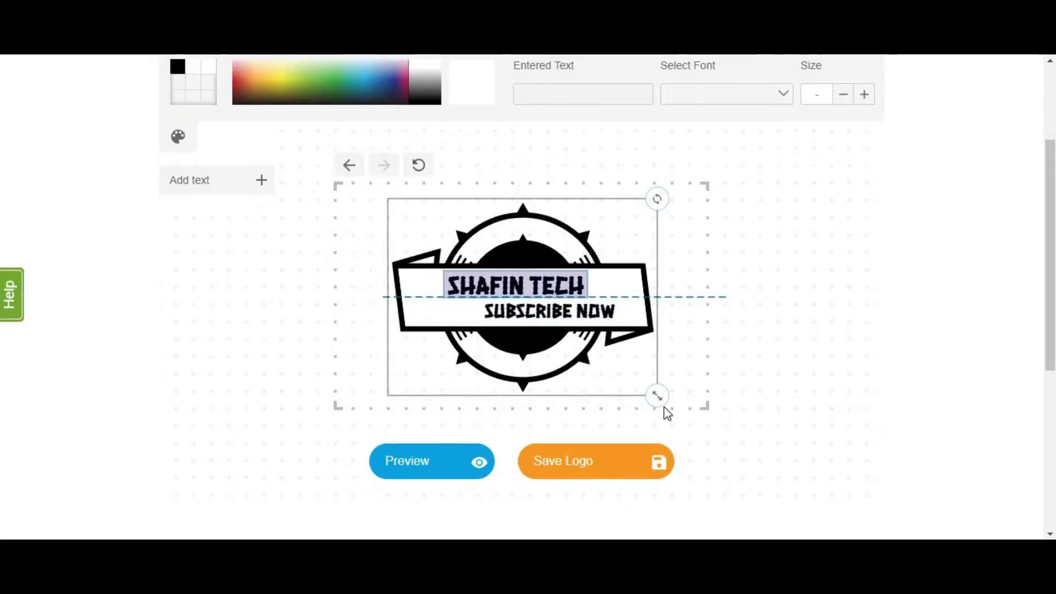
{"action": "left_click", "coordinate": [471, 463]}
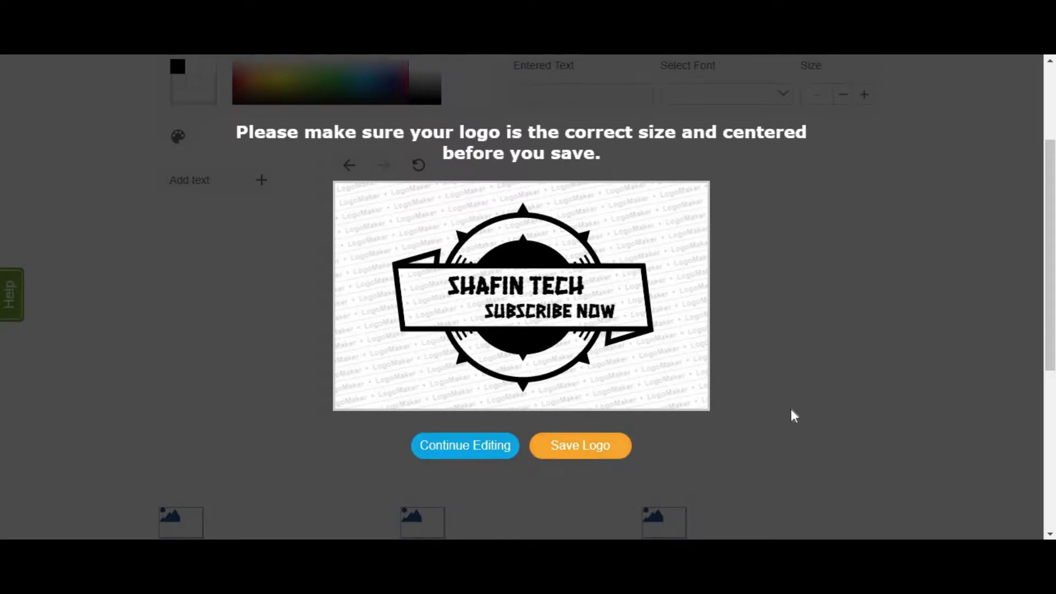
{"action": "left_click", "coordinate": [474, 450]}
{"action": "scroll", "coordinate": [651, 367], "scroll_direction": "up", "scroll_amount": 2}
{"action": "scroll", "coordinate": [582, 223], "scroll_direction": "down", "scroll_amount": 5}
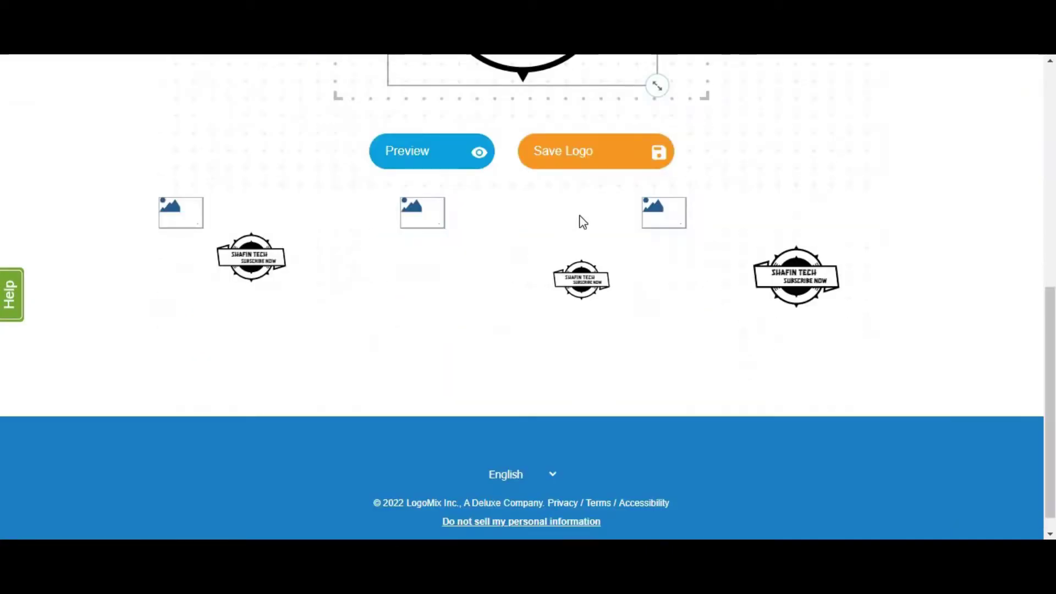
{"action": "left_click", "coordinate": [586, 161]}
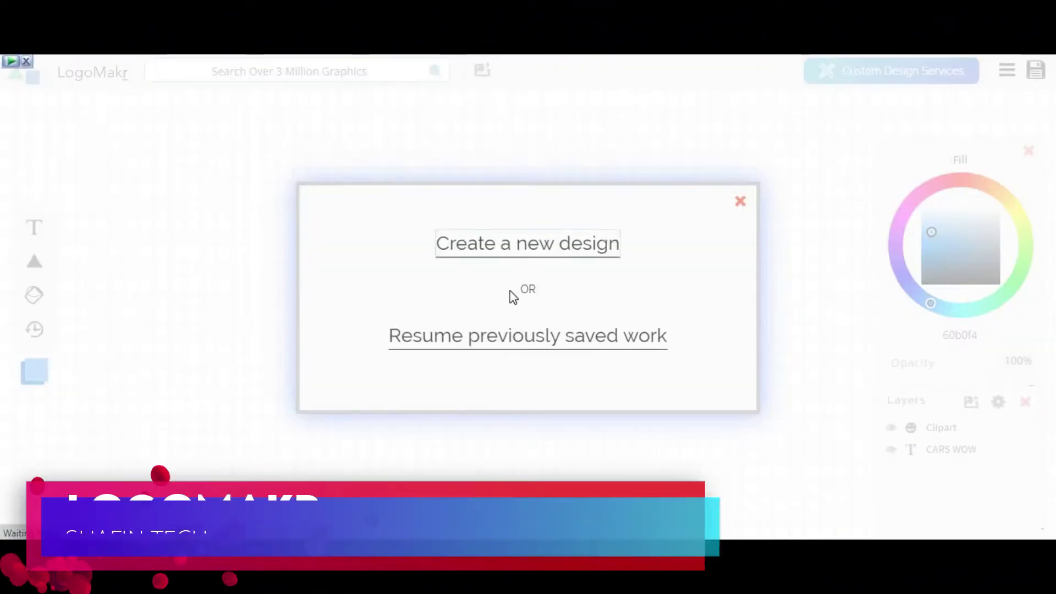
Start a brand new Logomakr design
{"action": "left_click", "coordinate": [376, 72]}
{"action": "scroll", "coordinate": [569, 270], "scroll_direction": "down", "scroll_amount": 5}
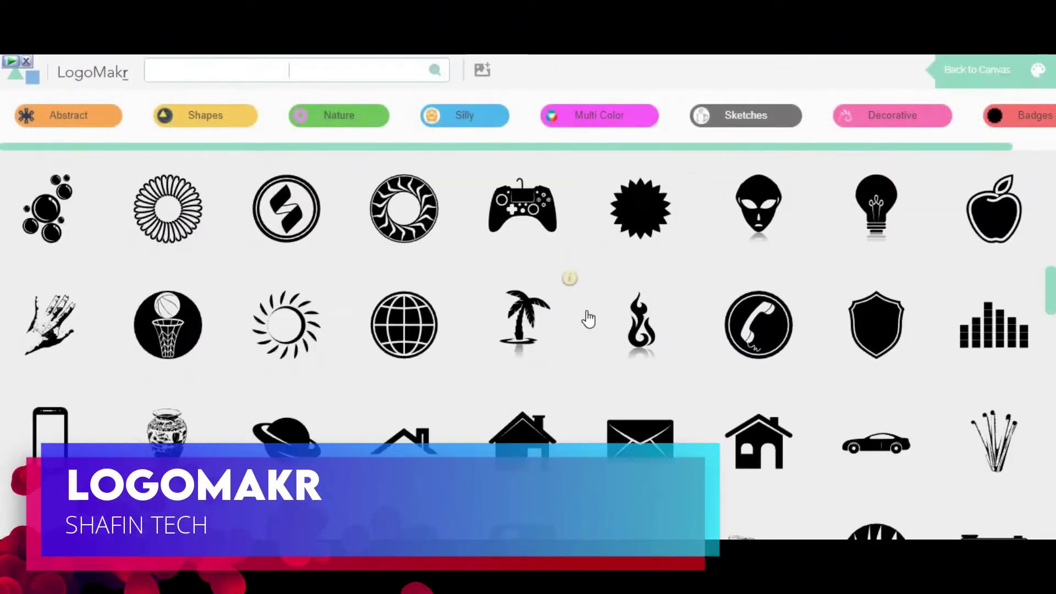
{"action": "scroll", "coordinate": [583, 319], "scroll_direction": "down", "scroll_amount": 5}
{"action": "scroll", "coordinate": [544, 318], "scroll_direction": "down", "scroll_amount": 5}
{"action": "scroll", "coordinate": [514, 316], "scroll_direction": "down", "scroll_amount": 5}
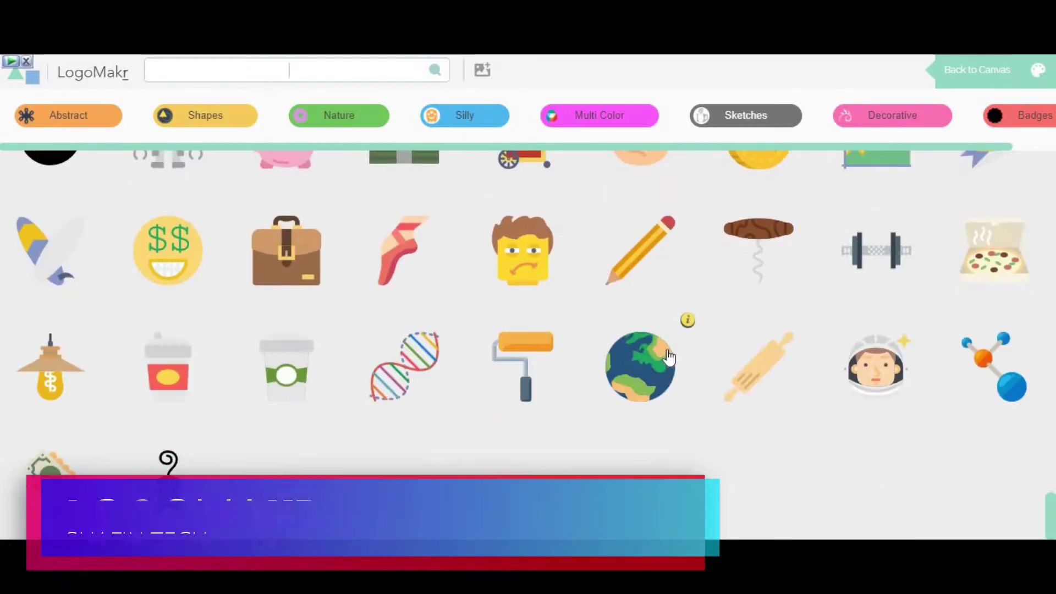
{"action": "scroll", "coordinate": [554, 330], "scroll_direction": "up", "scroll_amount": 5}
{"action": "scroll", "coordinate": [553, 330], "scroll_direction": "up", "scroll_amount": 5}
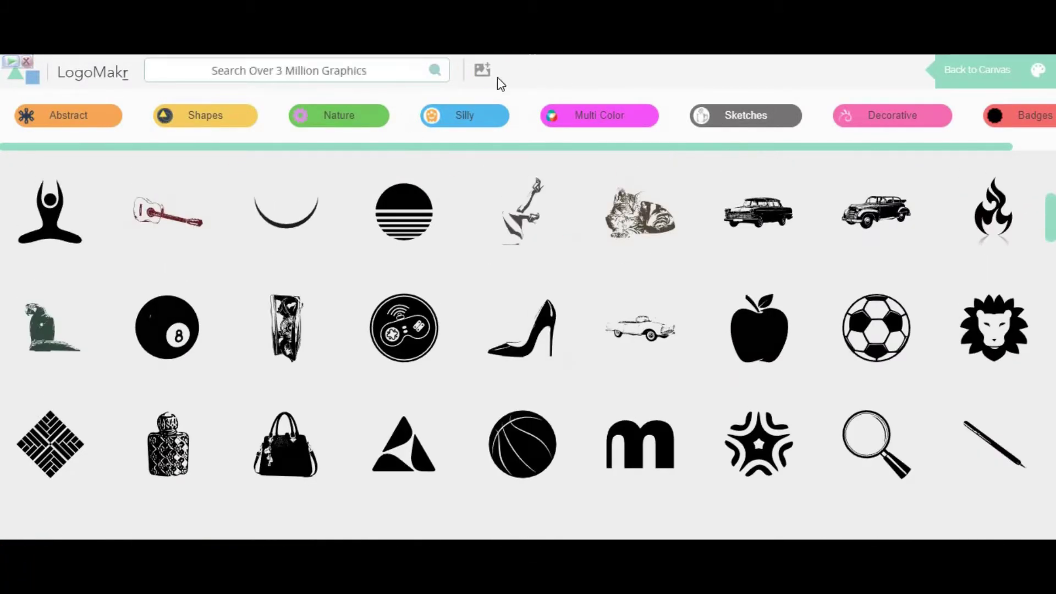
{"action": "scroll", "coordinate": [487, 318], "scroll_direction": "up", "scroll_amount": 1}
{"action": "scroll", "coordinate": [450, 321], "scroll_direction": "down", "scroll_amount": 2}
{"action": "scroll", "coordinate": [775, 367], "scroll_direction": "up", "scroll_amount": 4}
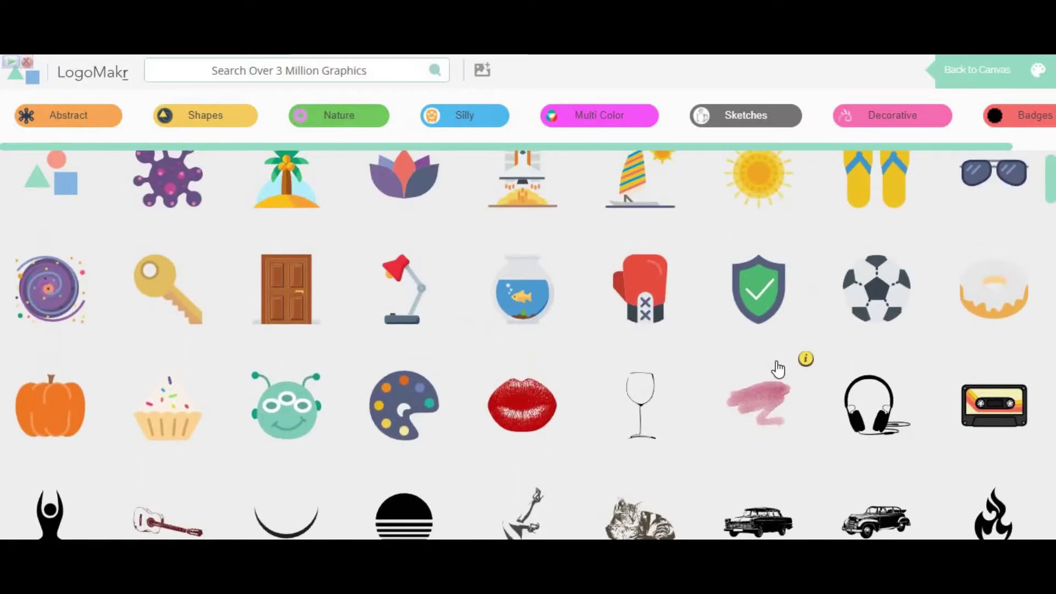
{"action": "scroll", "coordinate": [779, 367], "scroll_direction": "down", "scroll_amount": 2}
{"action": "scroll", "coordinate": [779, 367], "scroll_direction": "down", "scroll_amount": 1}
{"action": "scroll", "coordinate": [583, 296], "scroll_direction": "up", "scroll_amount": 1}
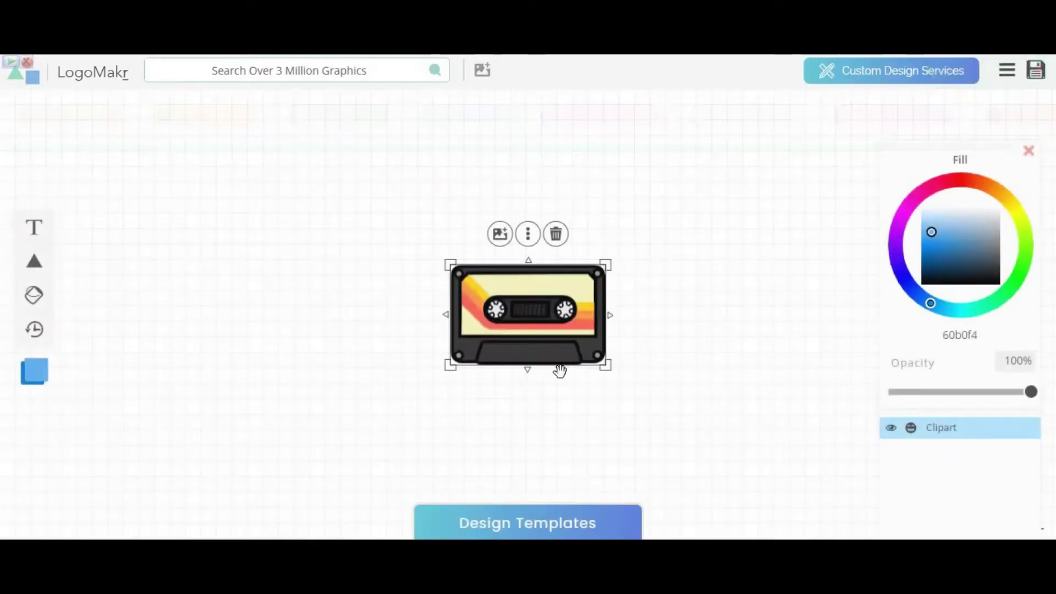
Load the Garage retro car template and recolour its Garage title darker
{"action": "left_click", "coordinate": [527, 522]}
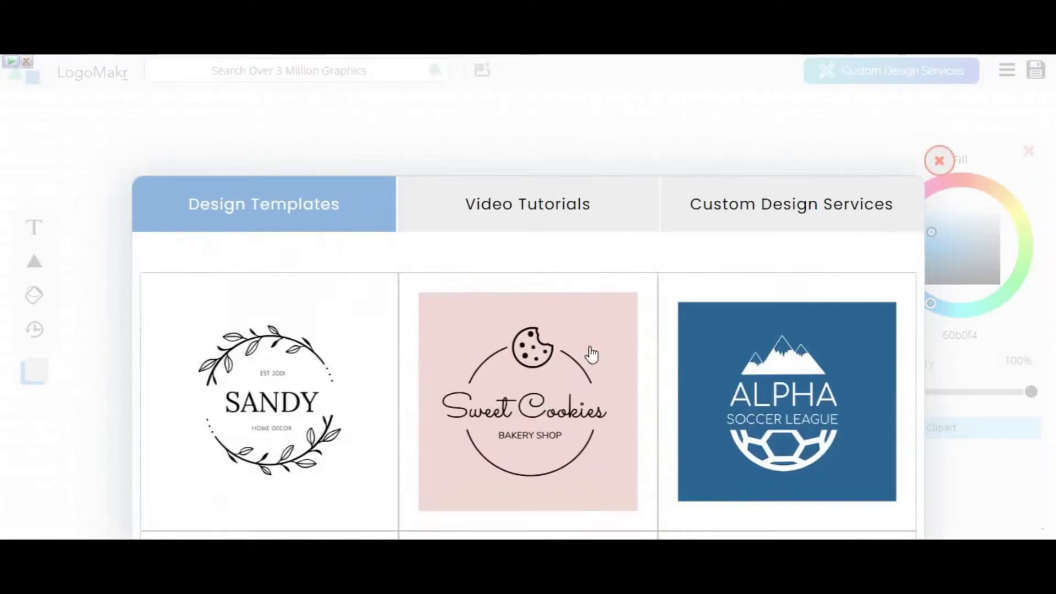
{"action": "scroll", "coordinate": [589, 355], "scroll_direction": "down", "scroll_amount": 3}
{"action": "scroll", "coordinate": [585, 420], "scroll_direction": "down", "scroll_amount": 2}
{"action": "scroll", "coordinate": [651, 405], "scroll_direction": "down", "scroll_amount": 3}
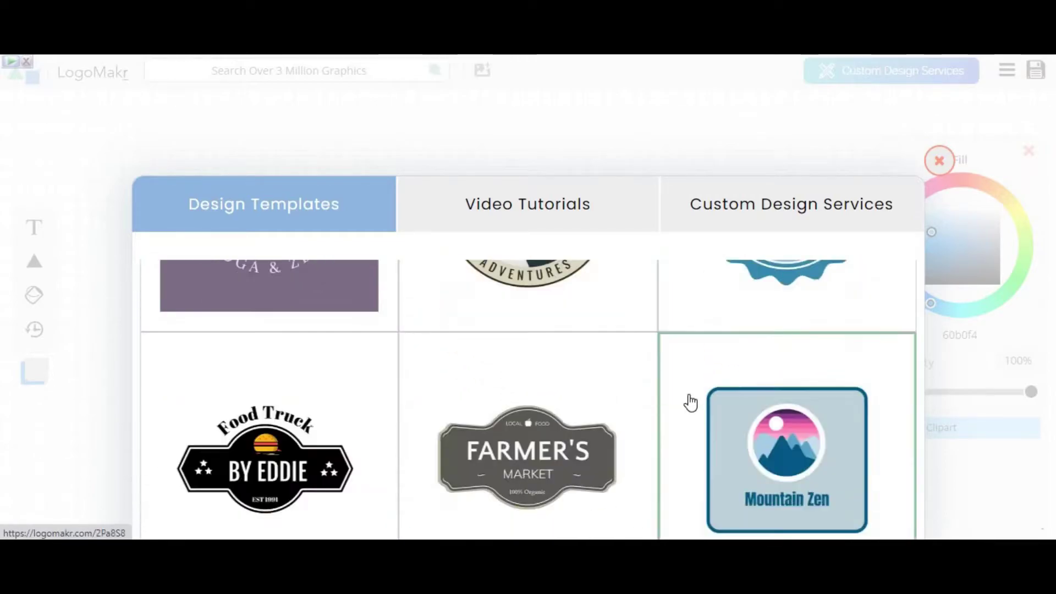
{"action": "scroll", "coordinate": [652, 401], "scroll_direction": "down", "scroll_amount": 3}
{"action": "scroll", "coordinate": [684, 401], "scroll_direction": "down", "scroll_amount": 1}
{"action": "scroll", "coordinate": [752, 401], "scroll_direction": "down", "scroll_amount": 3}
{"action": "scroll", "coordinate": [405, 388], "scroll_direction": "down", "scroll_amount": 3}
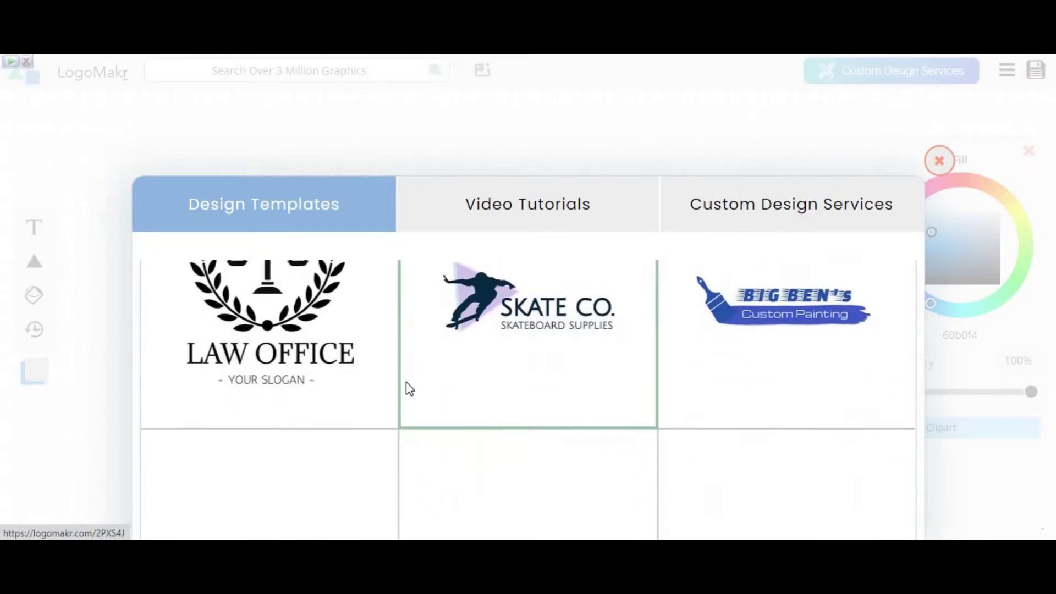
{"action": "scroll", "coordinate": [396, 391], "scroll_direction": "down", "scroll_amount": 3}
{"action": "scroll", "coordinate": [370, 391], "scroll_direction": "down", "scroll_amount": 3}
{"action": "scroll", "coordinate": [363, 394], "scroll_direction": "up", "scroll_amount": 3}
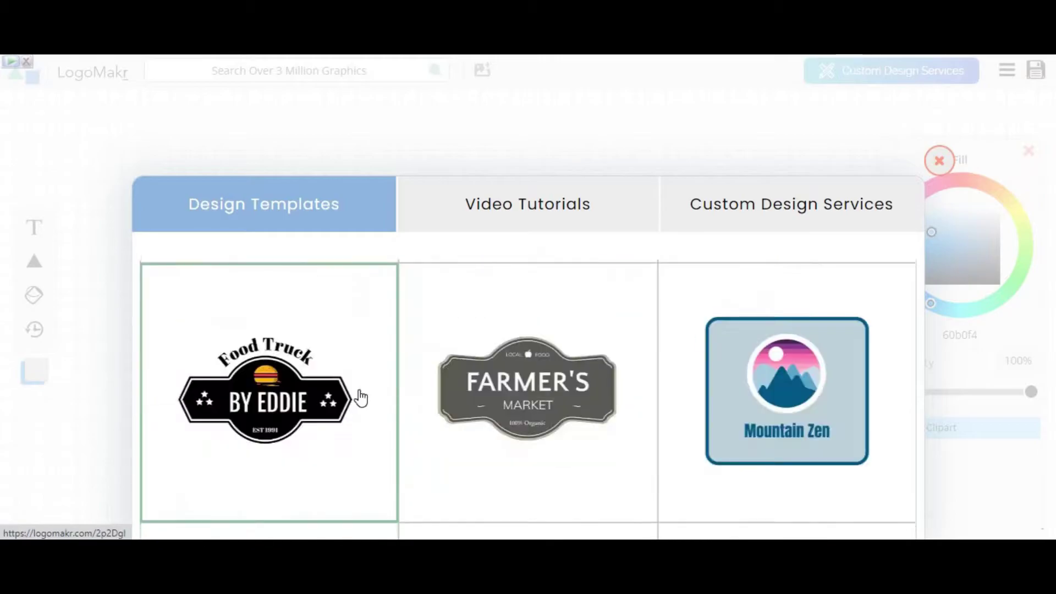
{"action": "scroll", "coordinate": [363, 394], "scroll_direction": "up", "scroll_amount": 3}
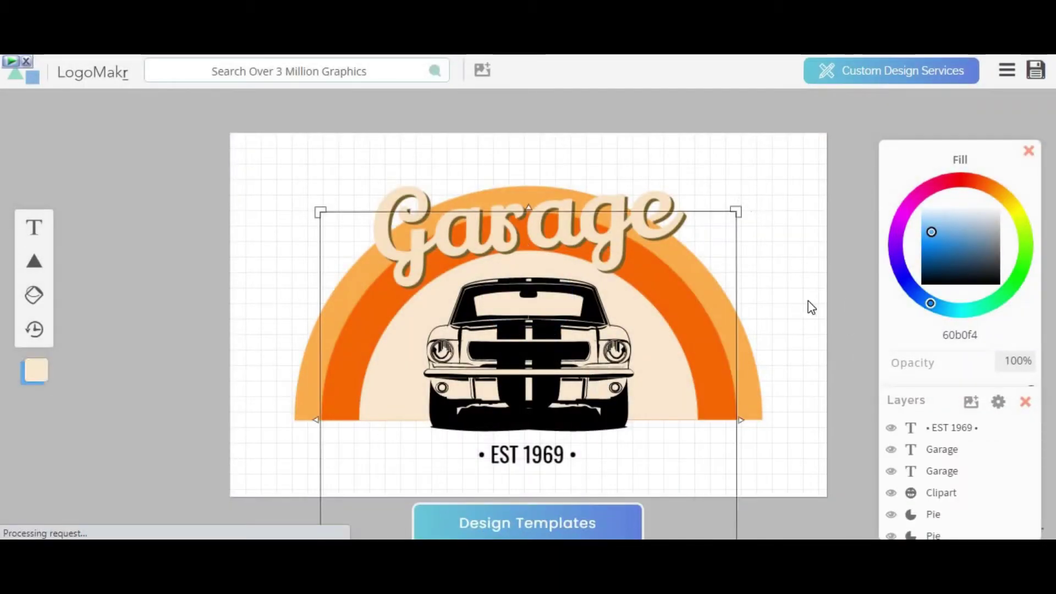
{"action": "left_click", "coordinate": [606, 225]}
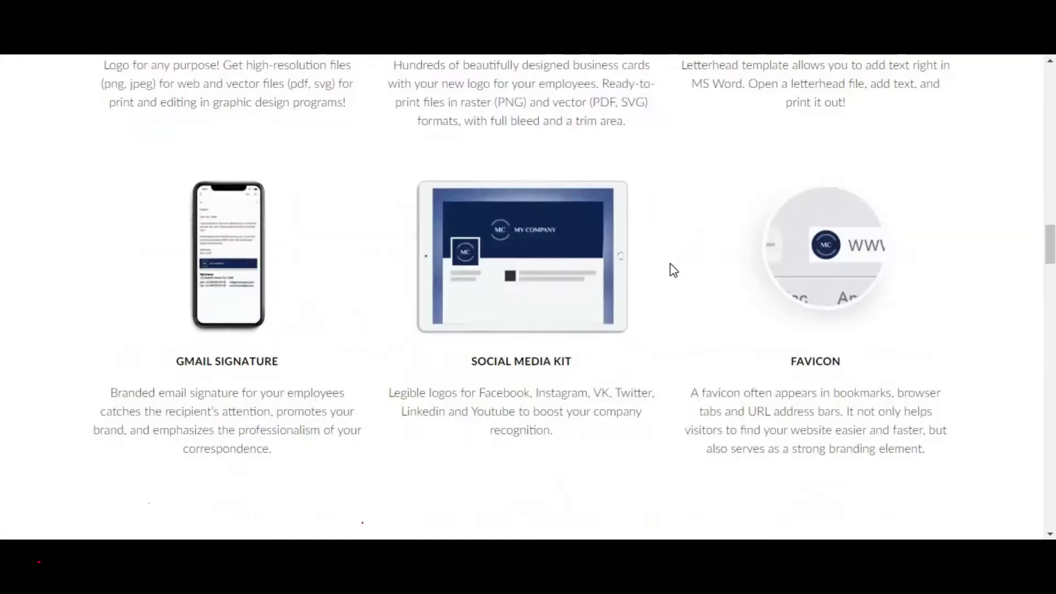
{"action": "scroll", "coordinate": [669, 271], "scroll_direction": "up", "scroll_amount": 3}
{"action": "scroll", "coordinate": [669, 270], "scroll_direction": "down", "scroll_amount": 5}
{"action": "scroll", "coordinate": [670, 271], "scroll_direction": "down", "scroll_amount": 5}
{"action": "scroll", "coordinate": [670, 271], "scroll_direction": "down", "scroll_amount": 5}
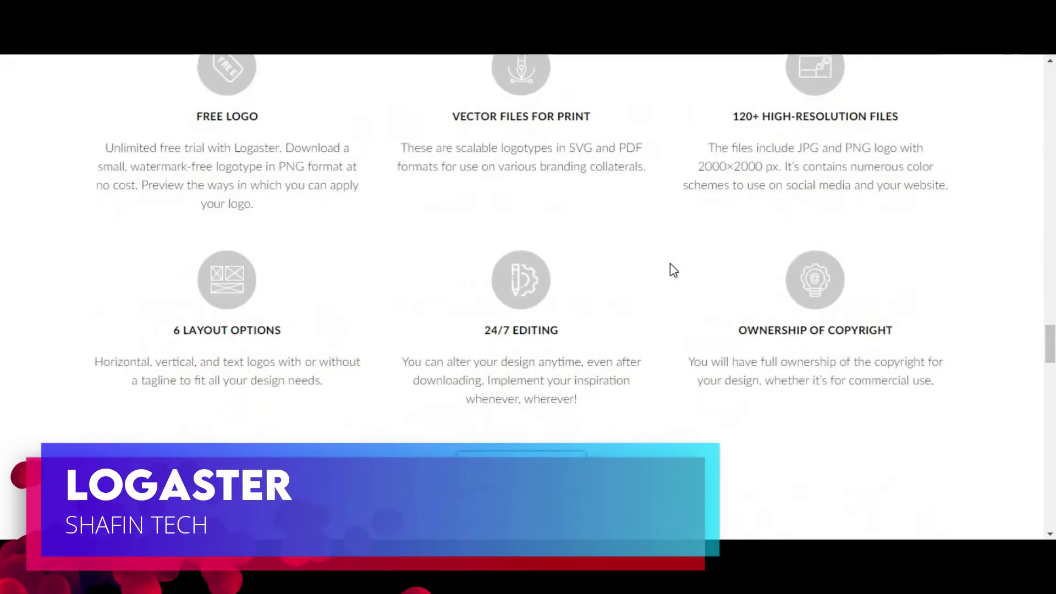
{"action": "scroll", "coordinate": [670, 271], "scroll_direction": "down", "scroll_amount": 2}
{"action": "scroll", "coordinate": [670, 271], "scroll_direction": "up", "scroll_amount": 2}
{"action": "scroll", "coordinate": [670, 271], "scroll_direction": "down", "scroll_amount": 2}
Generate Logaster logos for the brand name Shafin Tech and dismiss the cookie notice
{"action": "left_click", "coordinate": [556, 332]}
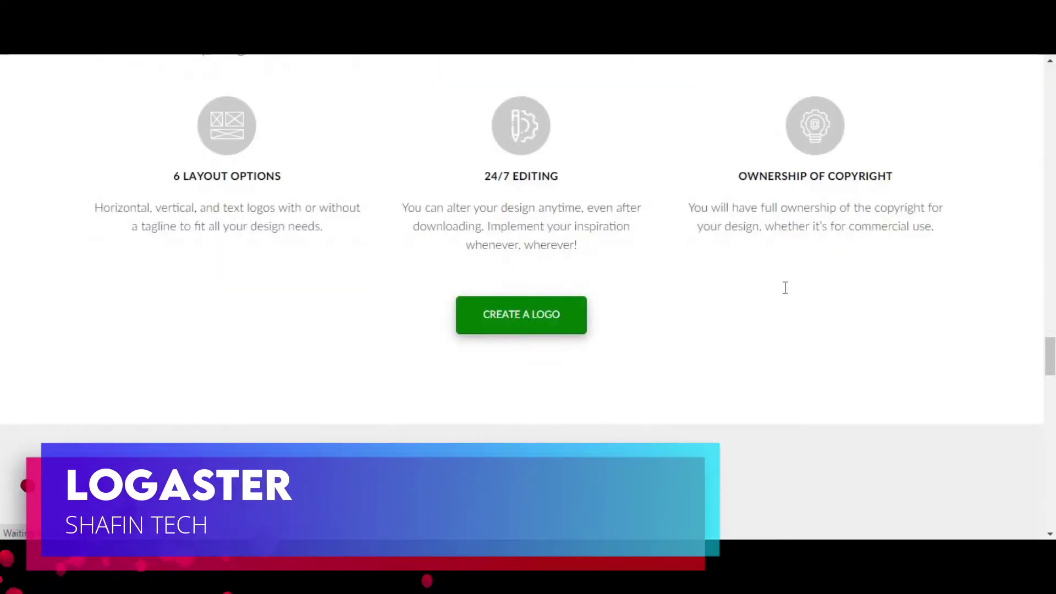
{"action": "left_click", "coordinate": [499, 206]}
{"action": "type", "text": "Shafin Tech"}
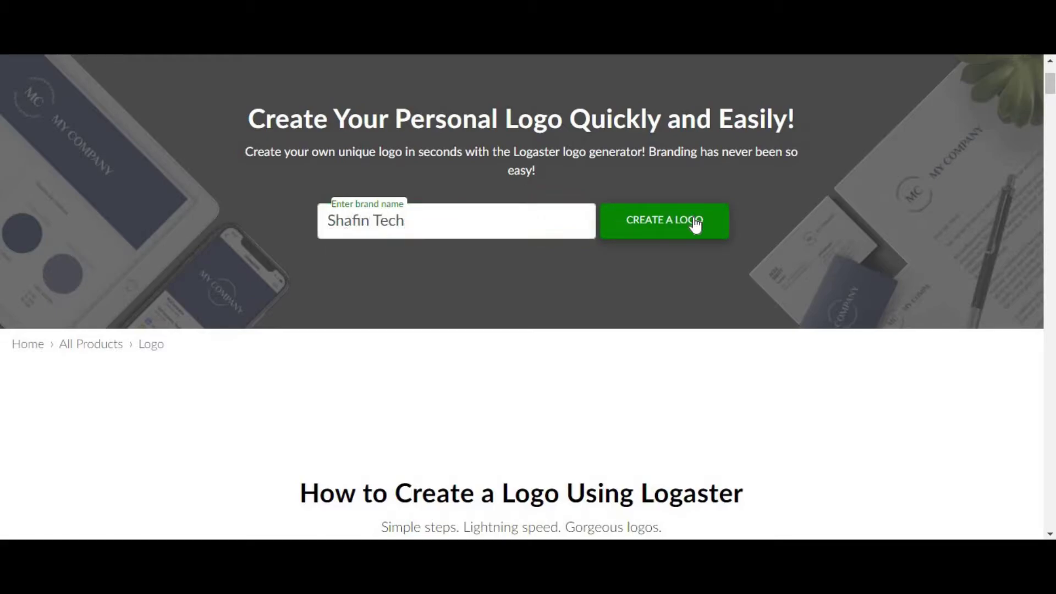
{"action": "left_click", "coordinate": [695, 222]}
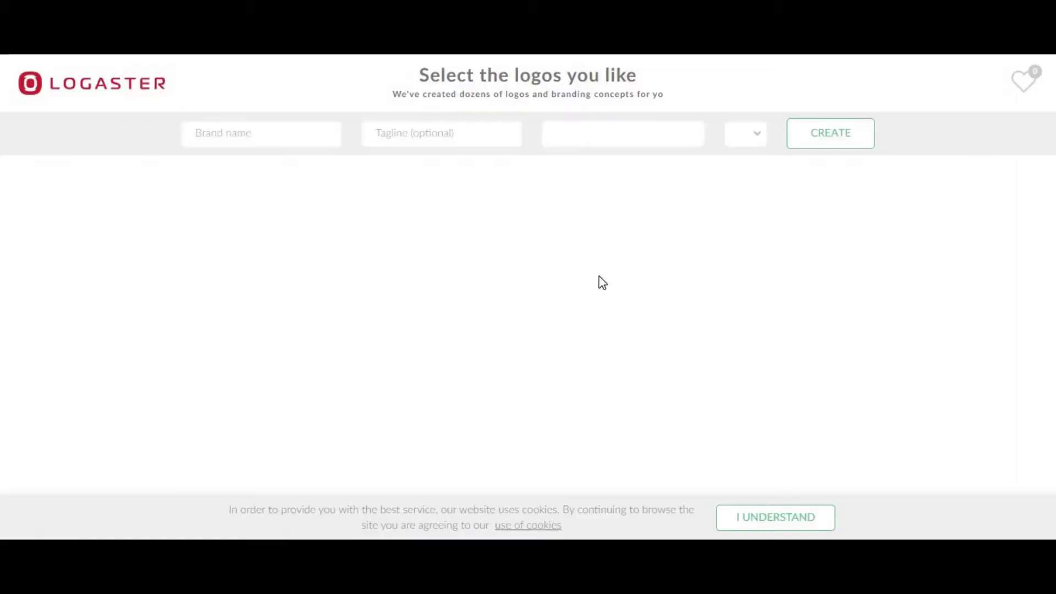
{"action": "left_click", "coordinate": [791, 519]}
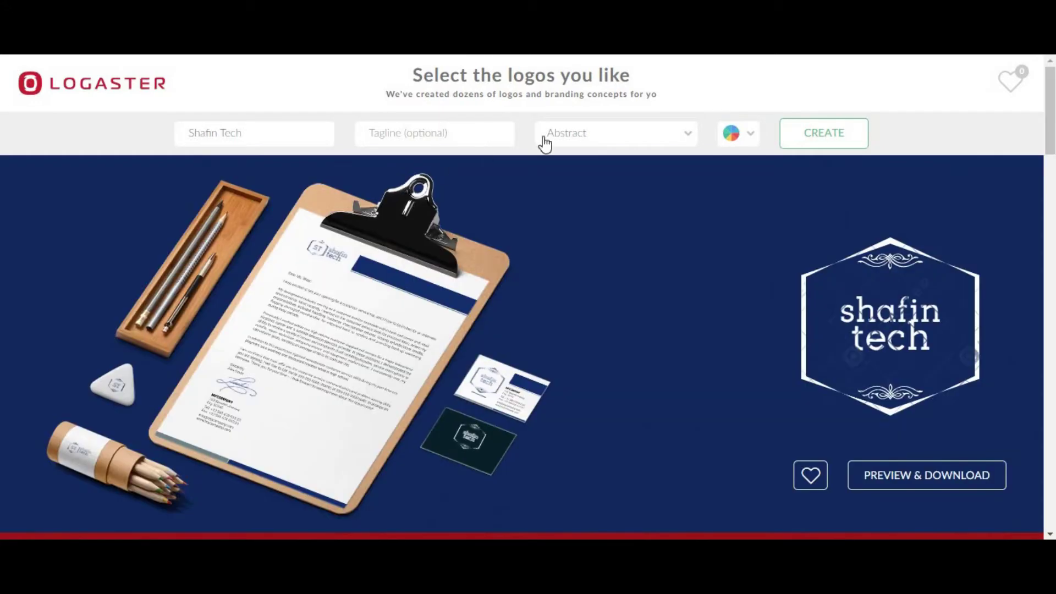
Set the business category to Startups & IT instead of Gardening and farming
{"action": "left_click", "coordinate": [627, 140]}
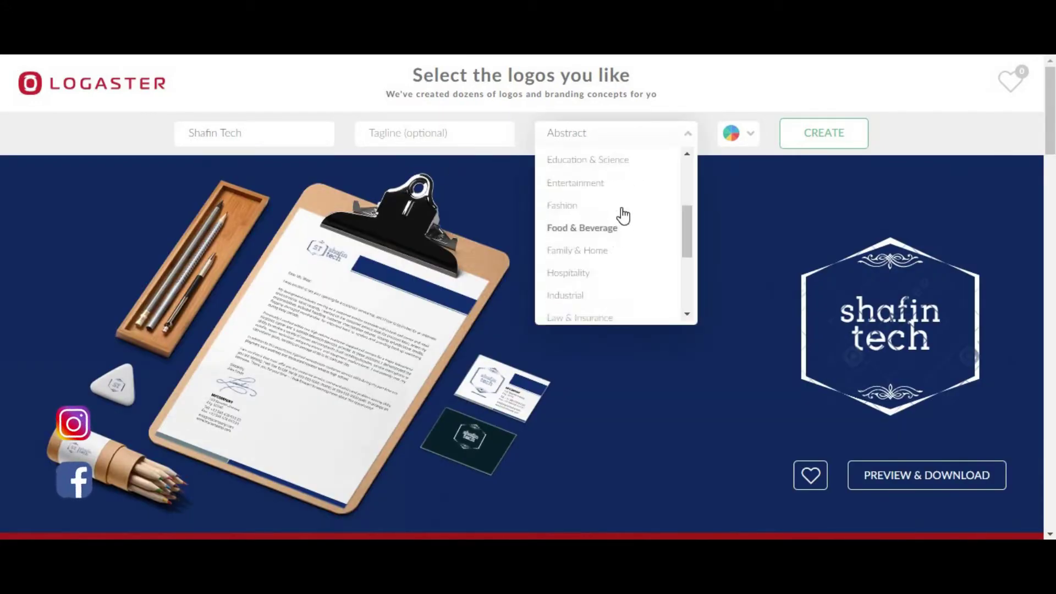
{"action": "left_click", "coordinate": [613, 140]}
{"action": "left_click", "coordinate": [602, 182]}
{"action": "left_click", "coordinate": [823, 133]}
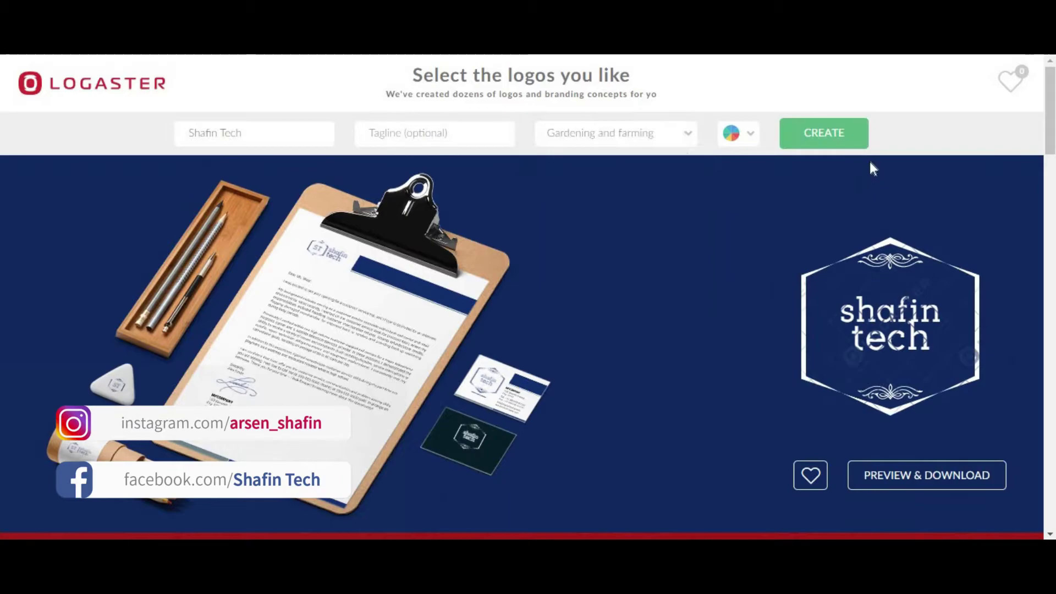
{"action": "left_click", "coordinate": [626, 136]}
{"action": "scroll", "coordinate": [596, 246], "scroll_direction": "down", "scroll_amount": 2}
{"action": "scroll", "coordinate": [607, 261], "scroll_direction": "down", "scroll_amount": 2}
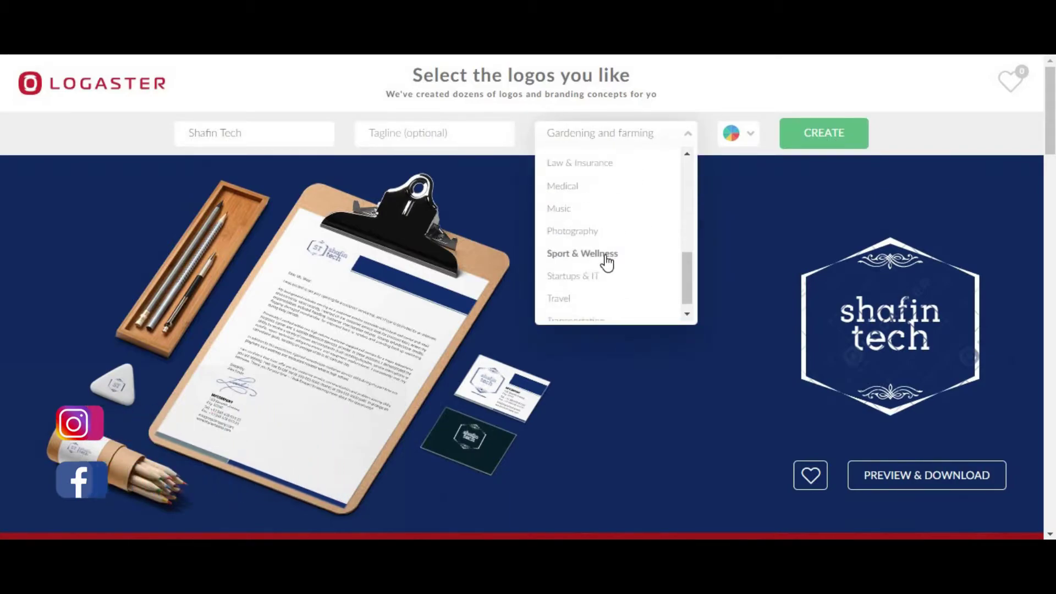
{"action": "left_click", "coordinate": [574, 264]}
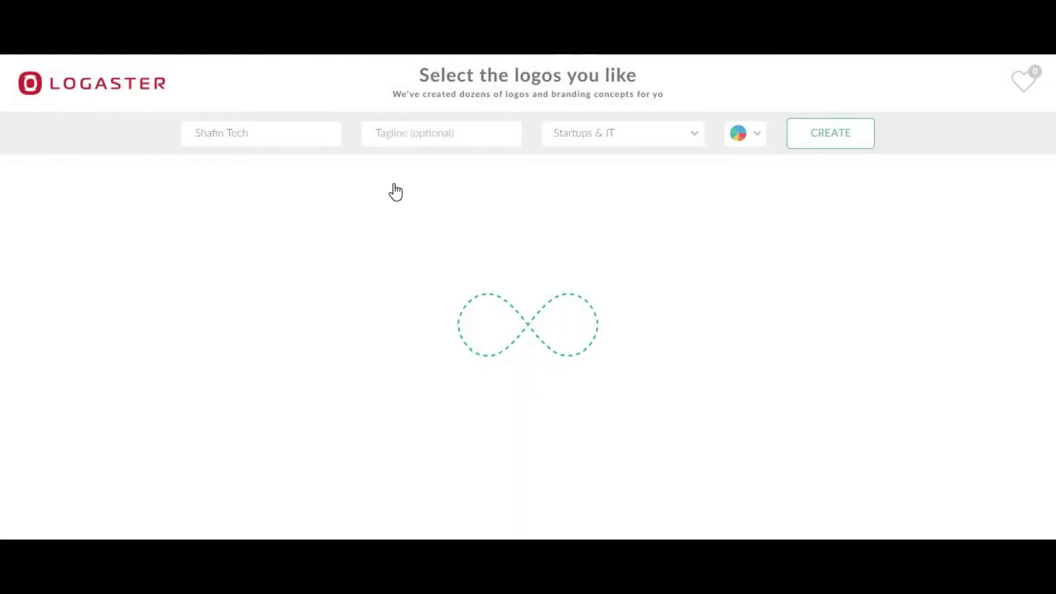
{"action": "scroll", "coordinate": [446, 247], "scroll_direction": "down", "scroll_amount": 4}
{"action": "scroll", "coordinate": [883, 272], "scroll_direction": "down", "scroll_amount": 2}
{"action": "scroll", "coordinate": [668, 279], "scroll_direction": "down", "scroll_amount": 4}
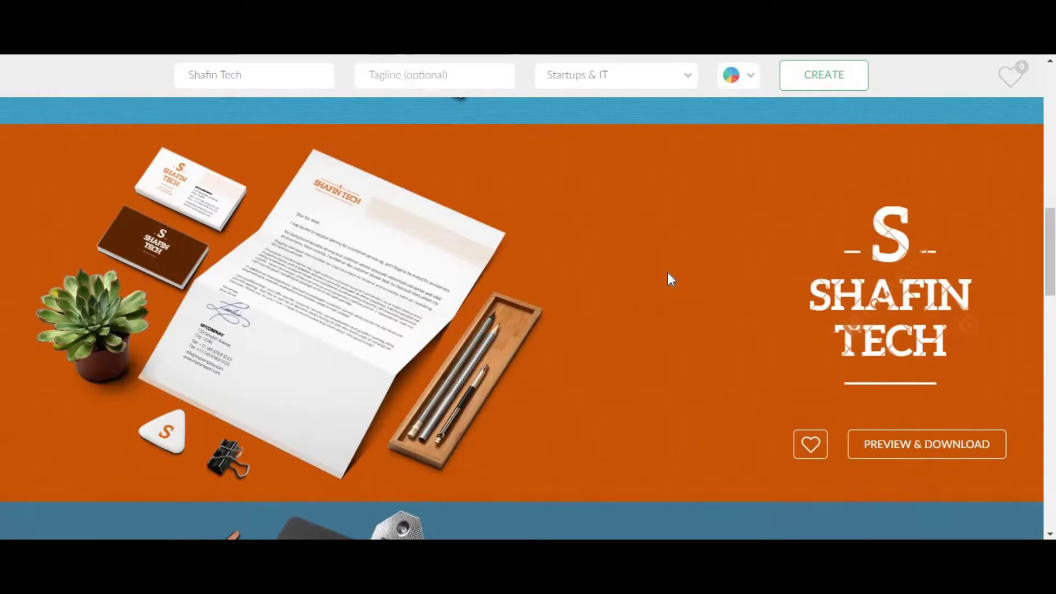
{"action": "scroll", "coordinate": [669, 279], "scroll_direction": "down", "scroll_amount": 1}
{"action": "scroll", "coordinate": [776, 278], "scroll_direction": "down", "scroll_amount": 3}
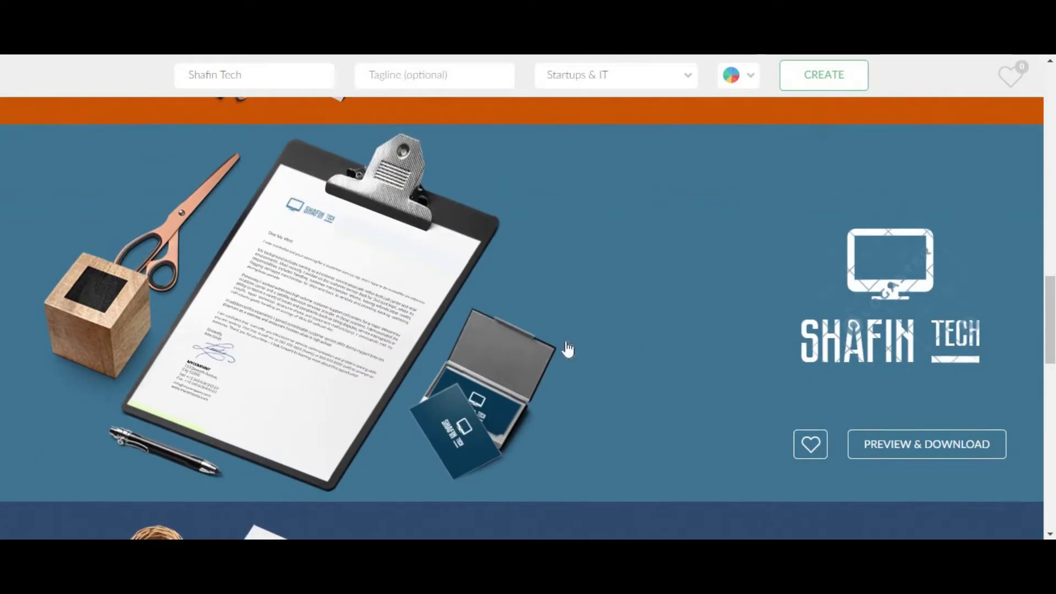
{"action": "scroll", "coordinate": [568, 349], "scroll_direction": "down", "scroll_amount": 4}
{"action": "scroll", "coordinate": [641, 354], "scroll_direction": "down", "scroll_amount": 4}
{"action": "scroll", "coordinate": [615, 330], "scroll_direction": "up", "scroll_amount": 1}
{"action": "scroll", "coordinate": [757, 354], "scroll_direction": "down", "scroll_amount": 2}
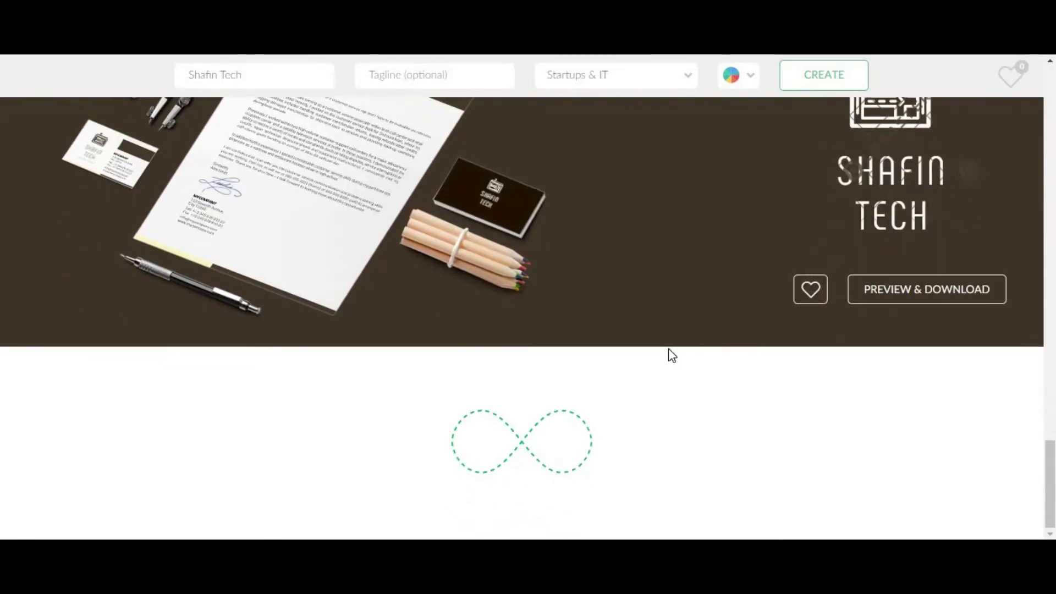
{"action": "scroll", "coordinate": [664, 353], "scroll_direction": "up", "scroll_amount": 1}
{"action": "scroll", "coordinate": [631, 353], "scroll_direction": "up", "scroll_amount": 3}
{"action": "scroll", "coordinate": [621, 347], "scroll_direction": "up", "scroll_amount": 5}
{"action": "scroll", "coordinate": [690, 355], "scroll_direction": "up", "scroll_amount": 3}
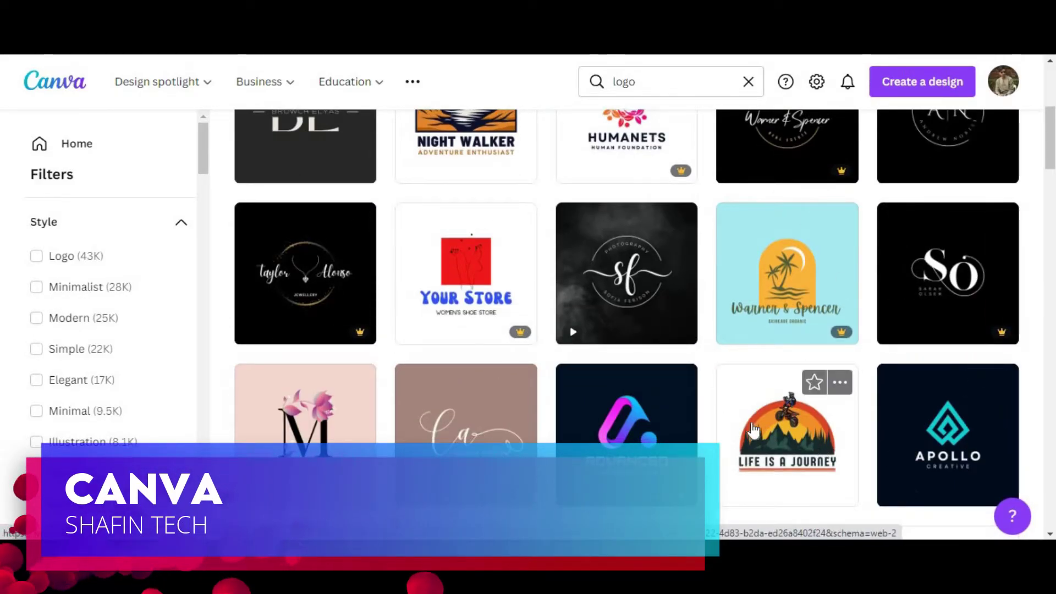
{"action": "scroll", "coordinate": [438, 349], "scroll_direction": "down", "scroll_amount": 2}
{"action": "scroll", "coordinate": [314, 337], "scroll_direction": "down", "scroll_amount": 2}
{"action": "scroll", "coordinate": [691, 372], "scroll_direction": "down", "scroll_amount": 3}
{"action": "scroll", "coordinate": [926, 250], "scroll_direction": "down", "scroll_amount": 2}
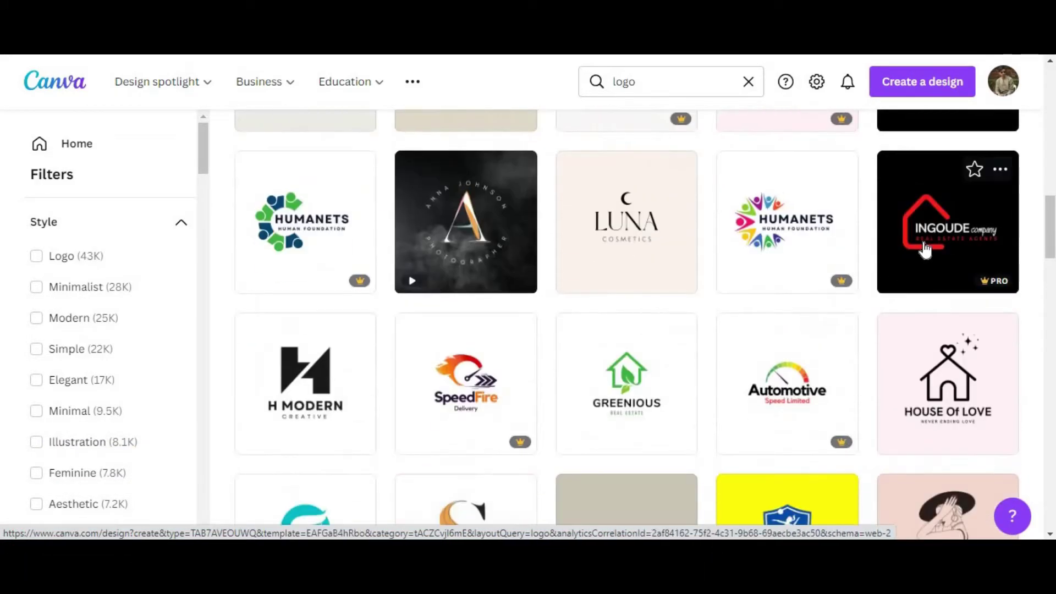
{"action": "scroll", "coordinate": [568, 341], "scroll_direction": "down", "scroll_amount": 3}
{"action": "scroll", "coordinate": [569, 340], "scroll_direction": "down", "scroll_amount": 3}
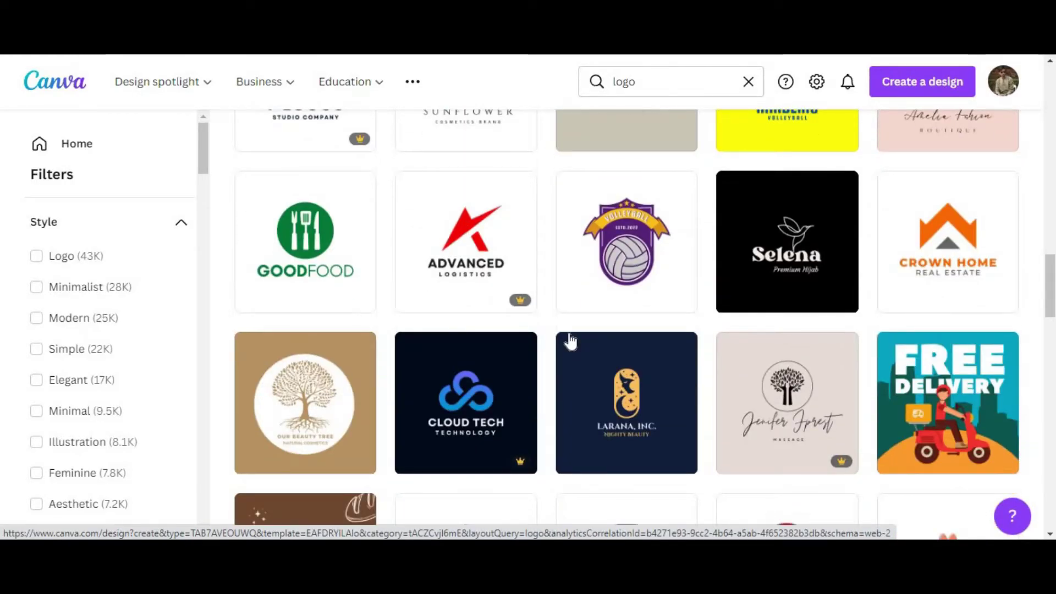
{"action": "scroll", "coordinate": [770, 326], "scroll_direction": "down", "scroll_amount": 2}
{"action": "scroll", "coordinate": [794, 331], "scroll_direction": "down", "scroll_amount": 2}
{"action": "scroll", "coordinate": [794, 330], "scroll_direction": "down", "scroll_amount": 3}
{"action": "scroll", "coordinate": [795, 332], "scroll_direction": "down", "scroll_amount": 4}
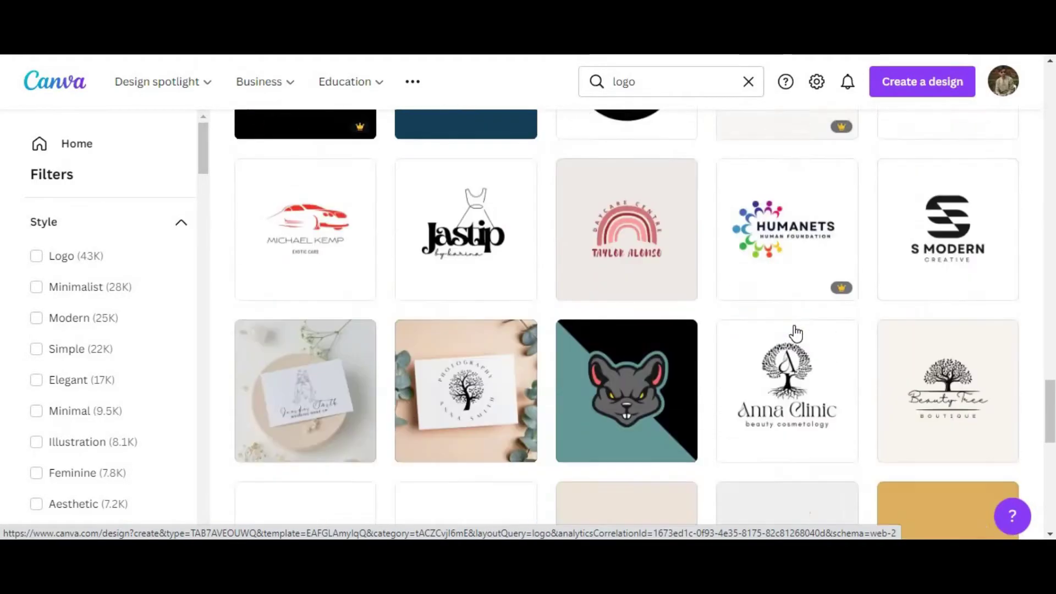
{"action": "scroll", "coordinate": [794, 332], "scroll_direction": "down", "scroll_amount": 3}
{"action": "scroll", "coordinate": [795, 333], "scroll_direction": "down", "scroll_amount": 2}
{"action": "scroll", "coordinate": [671, 327], "scroll_direction": "down", "scroll_amount": 4}
{"action": "scroll", "coordinate": [382, 324], "scroll_direction": "down", "scroll_amount": 1}
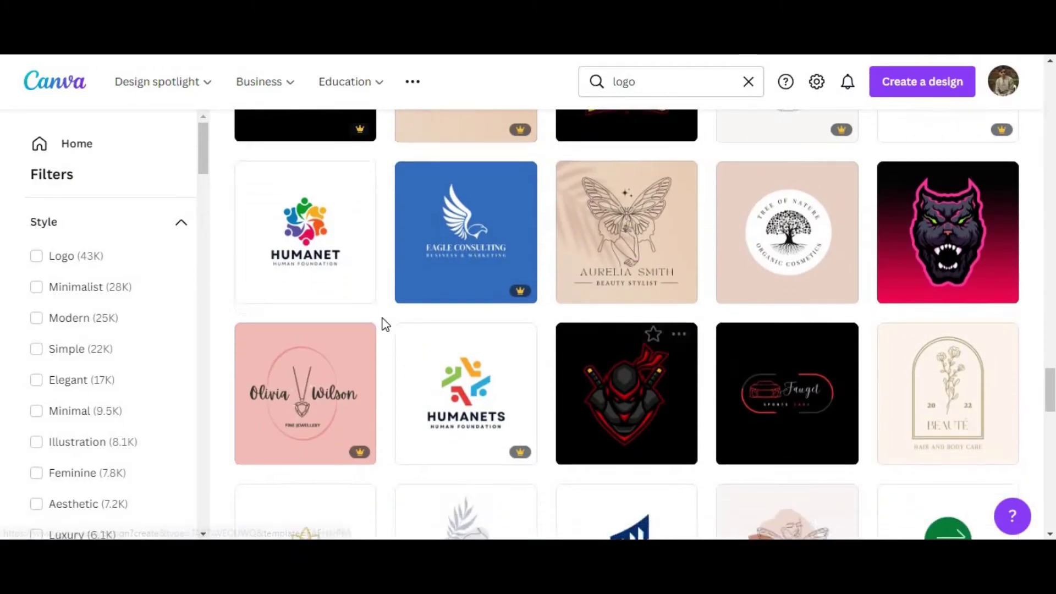
{"action": "scroll", "coordinate": [410, 321], "scroll_direction": "down", "scroll_amount": 3}
{"action": "scroll", "coordinate": [545, 280], "scroll_direction": "down", "scroll_amount": 3}
{"action": "scroll", "coordinate": [608, 296], "scroll_direction": "down", "scroll_amount": 2}
{"action": "scroll", "coordinate": [628, 297], "scroll_direction": "down", "scroll_amount": 3}
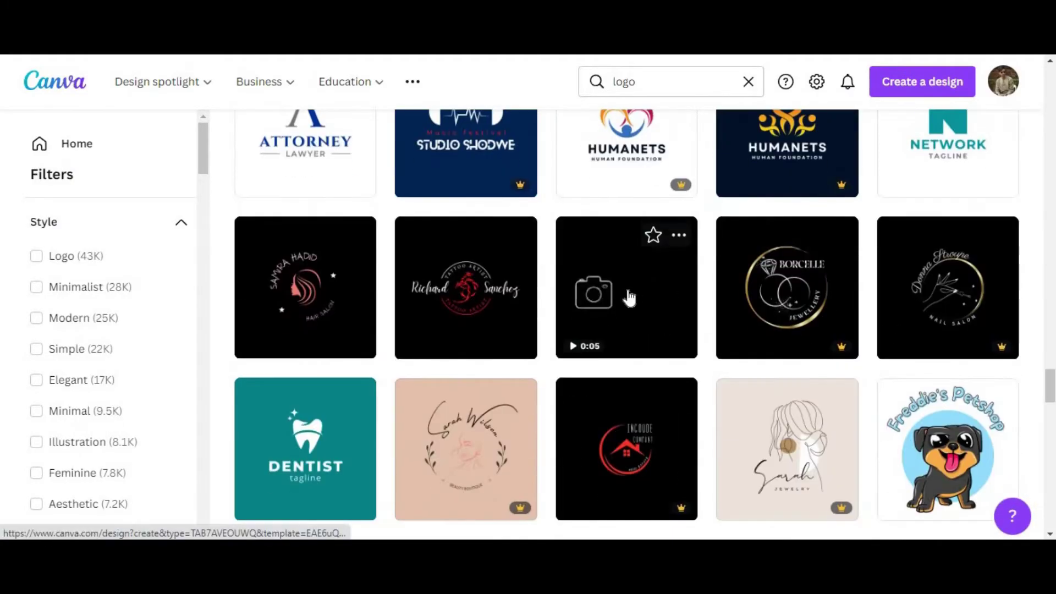
{"action": "scroll", "coordinate": [626, 307], "scroll_direction": "down", "scroll_amount": 1}
{"action": "scroll", "coordinate": [627, 330], "scroll_direction": "down", "scroll_amount": 2}
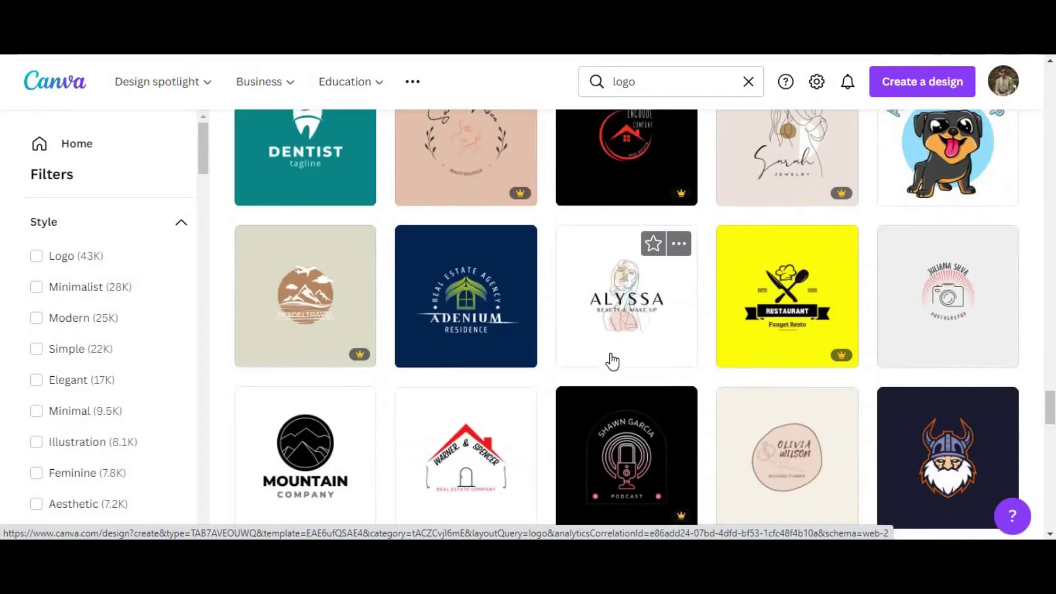
{"action": "scroll", "coordinate": [627, 359], "scroll_direction": "down", "scroll_amount": 3}
{"action": "scroll", "coordinate": [627, 358], "scroll_direction": "down", "scroll_amount": 3}
{"action": "scroll", "coordinate": [627, 358], "scroll_direction": "down", "scroll_amount": 2}
{"action": "scroll", "coordinate": [336, 223], "scroll_direction": "down", "scroll_amount": 3}
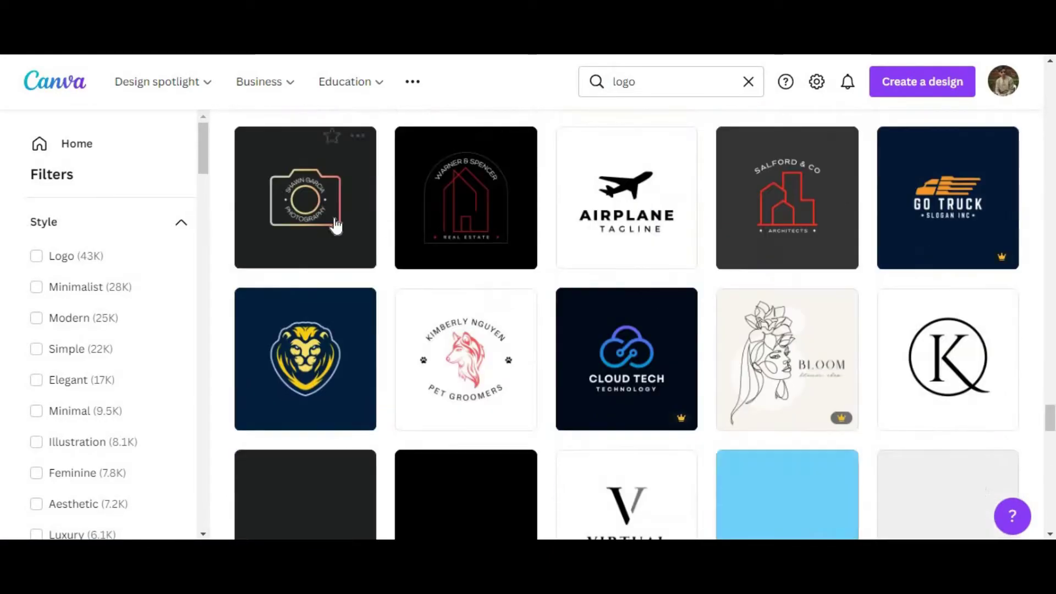
{"action": "scroll", "coordinate": [329, 323], "scroll_direction": "down", "scroll_amount": 3}
{"action": "scroll", "coordinate": [672, 320], "scroll_direction": "down", "scroll_amount": 1}
{"action": "scroll", "coordinate": [627, 365], "scroll_direction": "down", "scroll_amount": 3}
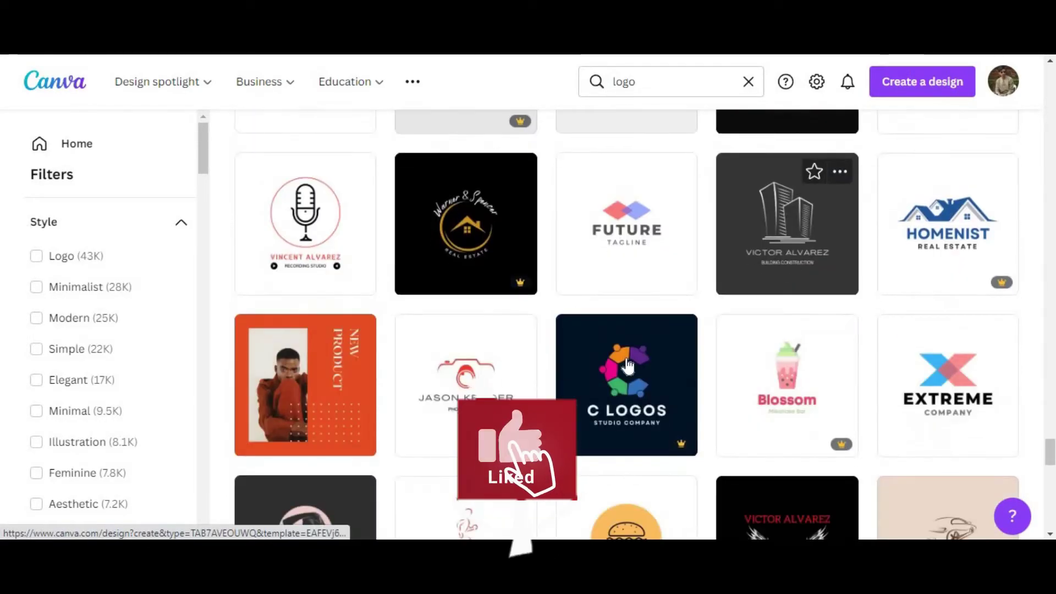
{"action": "scroll", "coordinate": [495, 384], "scroll_direction": "down", "scroll_amount": 4}
{"action": "scroll", "coordinate": [702, 405], "scroll_direction": "down", "scroll_amount": 1}
{"action": "scroll", "coordinate": [702, 405], "scroll_direction": "down", "scroll_amount": 5}
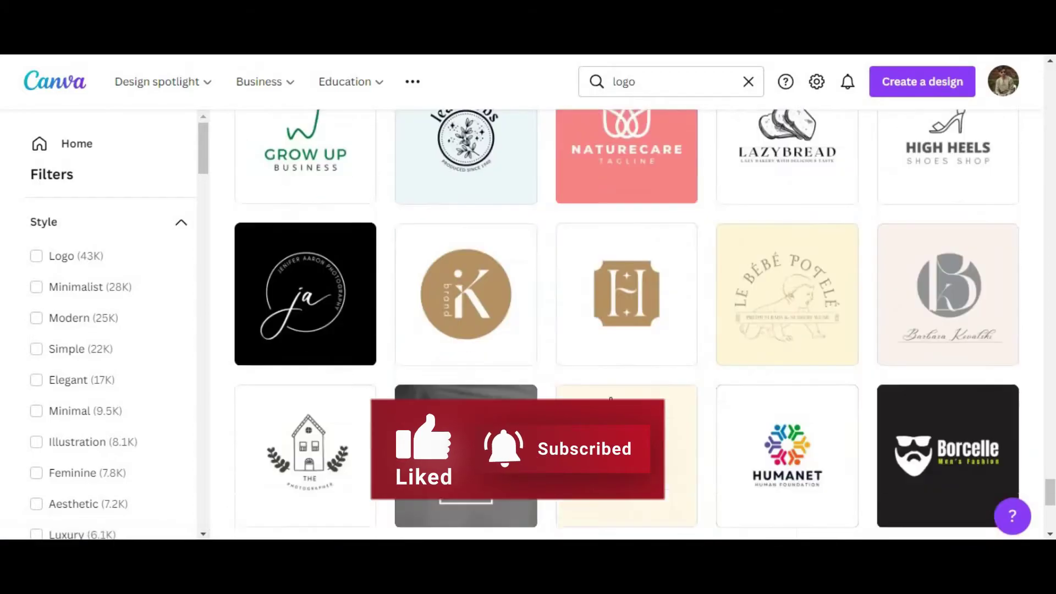
{"action": "scroll", "coordinate": [595, 397], "scroll_direction": "up", "scroll_amount": 10}
{"action": "scroll", "coordinate": [595, 396], "scroll_direction": "up", "scroll_amount": 5}
{"action": "scroll", "coordinate": [626, 386], "scroll_direction": "up", "scroll_amount": 1}
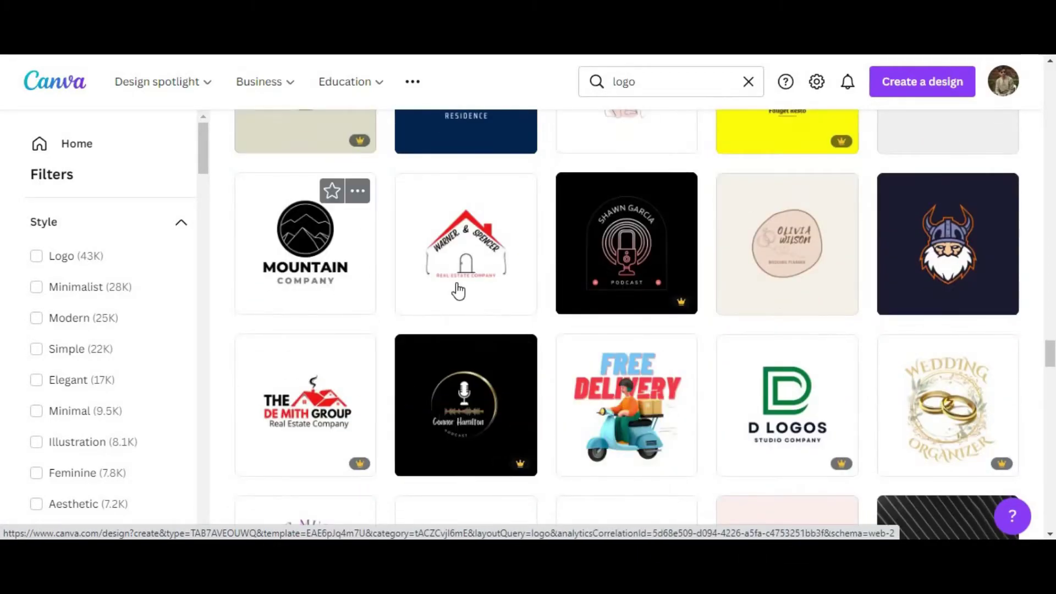
{"action": "scroll", "coordinate": [651, 348], "scroll_direction": "up", "scroll_amount": 3}
{"action": "scroll", "coordinate": [650, 348], "scroll_direction": "up", "scroll_amount": 3}
{"action": "scroll", "coordinate": [702, 354], "scroll_direction": "up", "scroll_amount": 3}
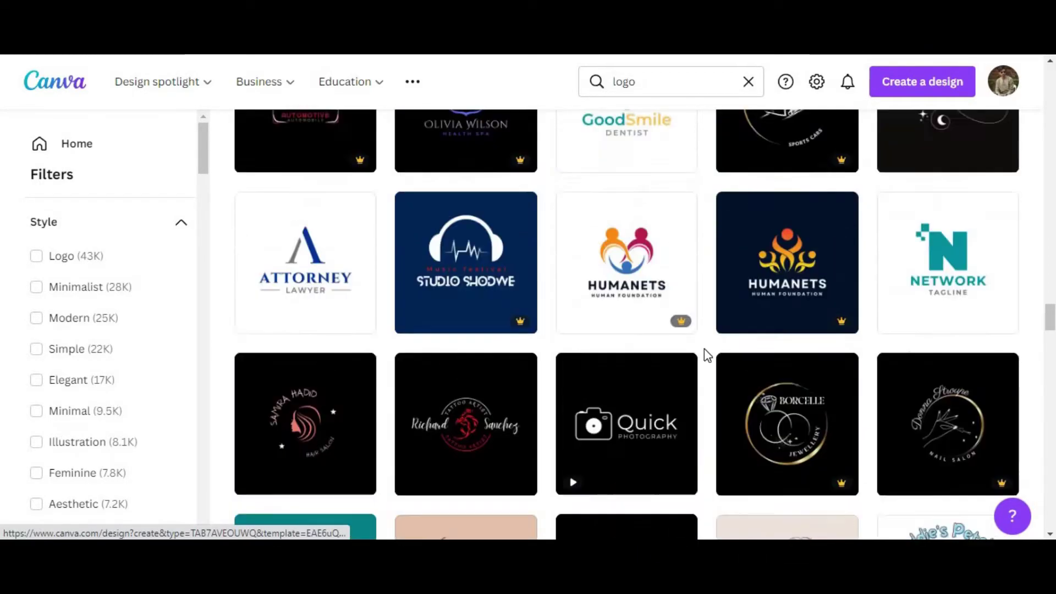
{"action": "scroll", "coordinate": [705, 355], "scroll_direction": "up", "scroll_amount": 3}
{"action": "scroll", "coordinate": [704, 349], "scroll_direction": "up", "scroll_amount": 3}
{"action": "scroll", "coordinate": [704, 350], "scroll_direction": "up", "scroll_amount": 3}
{"action": "scroll", "coordinate": [703, 351], "scroll_direction": "up", "scroll_amount": 3}
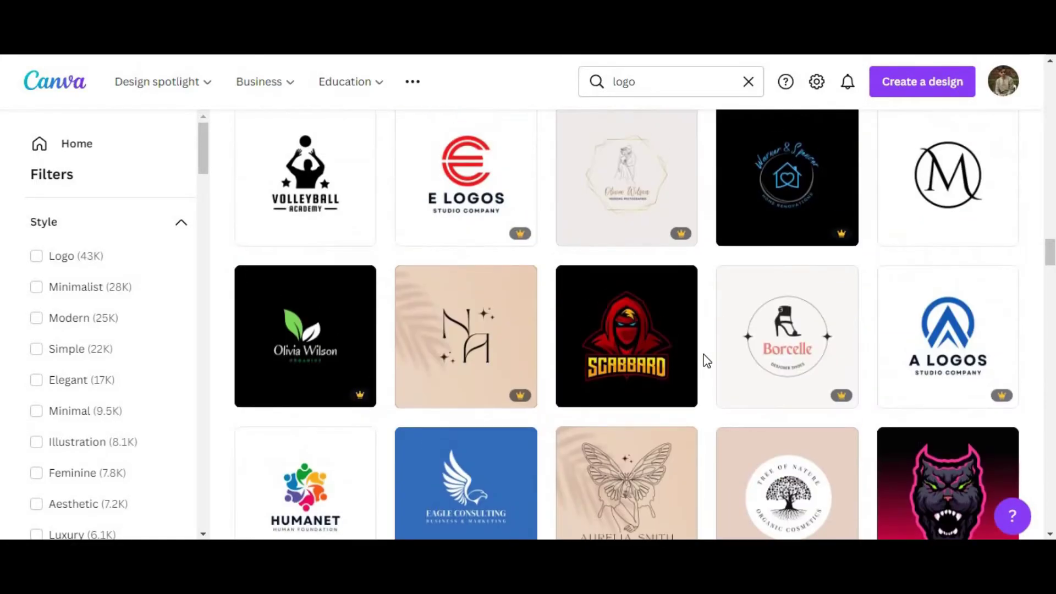
{"action": "scroll", "coordinate": [703, 354], "scroll_direction": "up", "scroll_amount": 3}
{"action": "scroll", "coordinate": [703, 354], "scroll_direction": "up", "scroll_amount": 5}
{"action": "scroll", "coordinate": [703, 355], "scroll_direction": "up", "scroll_amount": 5}
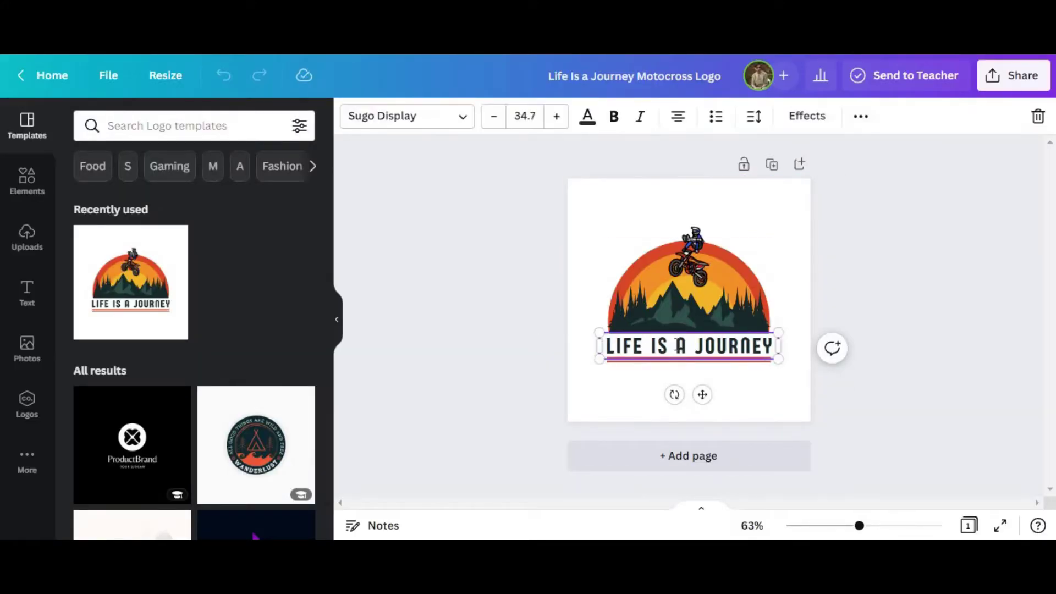
Replace the LIFE IS A JOURNEY title with SHAFI
{"action": "double_click", "coordinate": [678, 346]}
{"action": "type", "text": "S"}
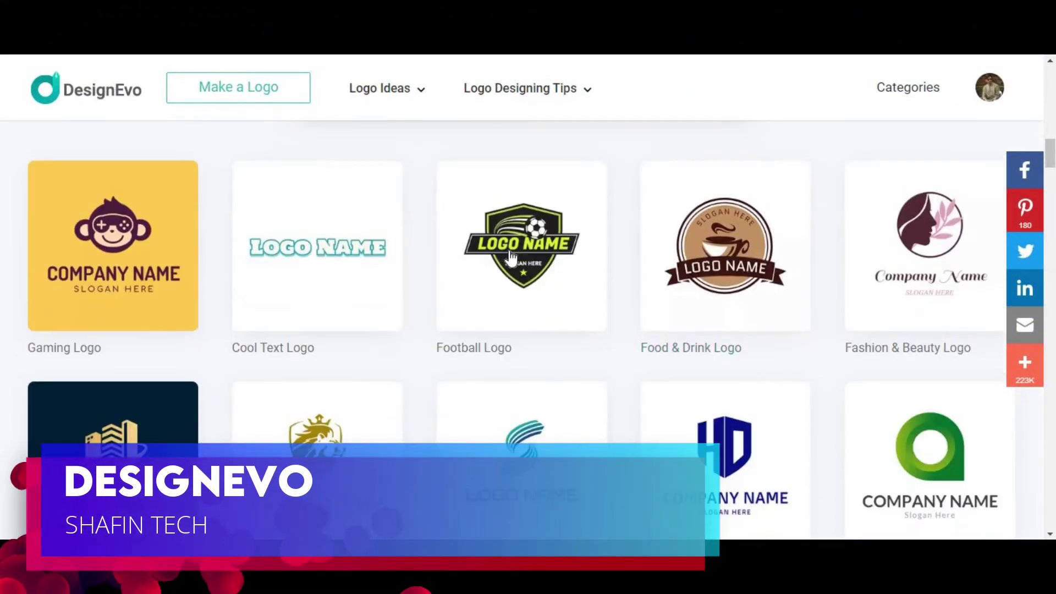
{"action": "scroll", "coordinate": [130, 207], "scroll_direction": "down", "scroll_amount": 3}
{"action": "scroll", "coordinate": [476, 354], "scroll_direction": "down", "scroll_amount": 3}
{"action": "scroll", "coordinate": [462, 318], "scroll_direction": "up", "scroll_amount": 2}
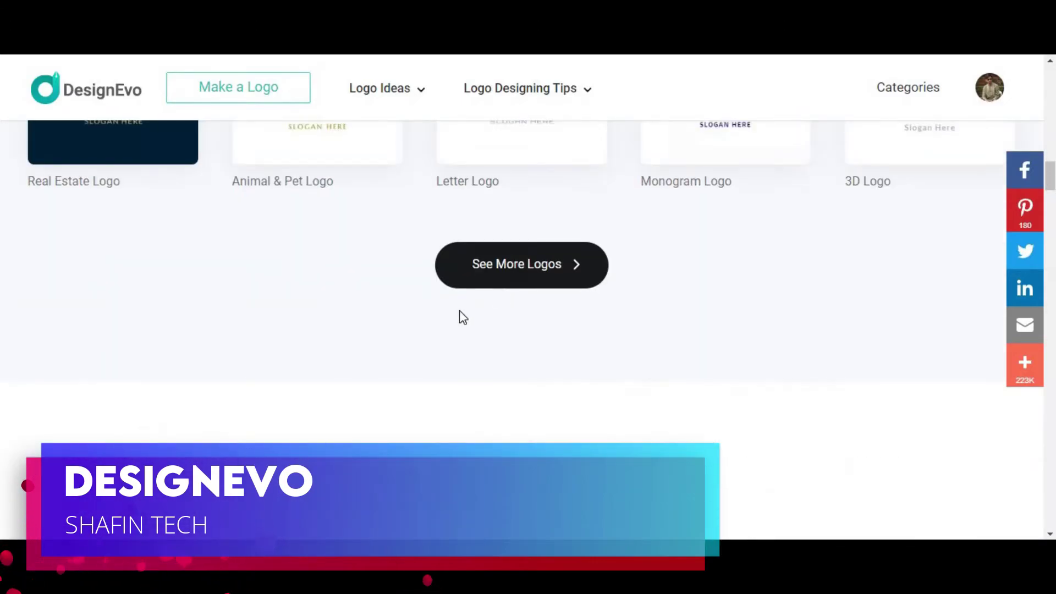
{"action": "scroll", "coordinate": [462, 318], "scroll_direction": "down", "scroll_amount": 5}
{"action": "scroll", "coordinate": [718, 366], "scroll_direction": "down", "scroll_amount": 4}
{"action": "scroll", "coordinate": [676, 349], "scroll_direction": "down", "scroll_amount": 4}
{"action": "scroll", "coordinate": [759, 201], "scroll_direction": "down", "scroll_amount": 5}
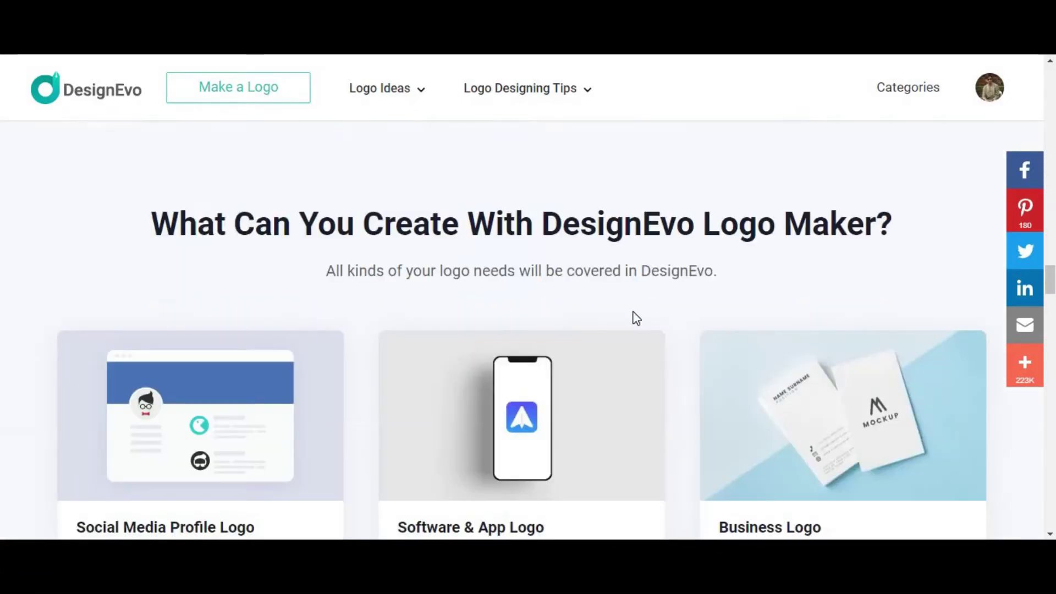
{"action": "scroll", "coordinate": [636, 318], "scroll_direction": "down", "scroll_amount": 4}
{"action": "scroll", "coordinate": [818, 355], "scroll_direction": "down", "scroll_amount": 4}
{"action": "scroll", "coordinate": [514, 188], "scroll_direction": "up", "scroll_amount": 1}
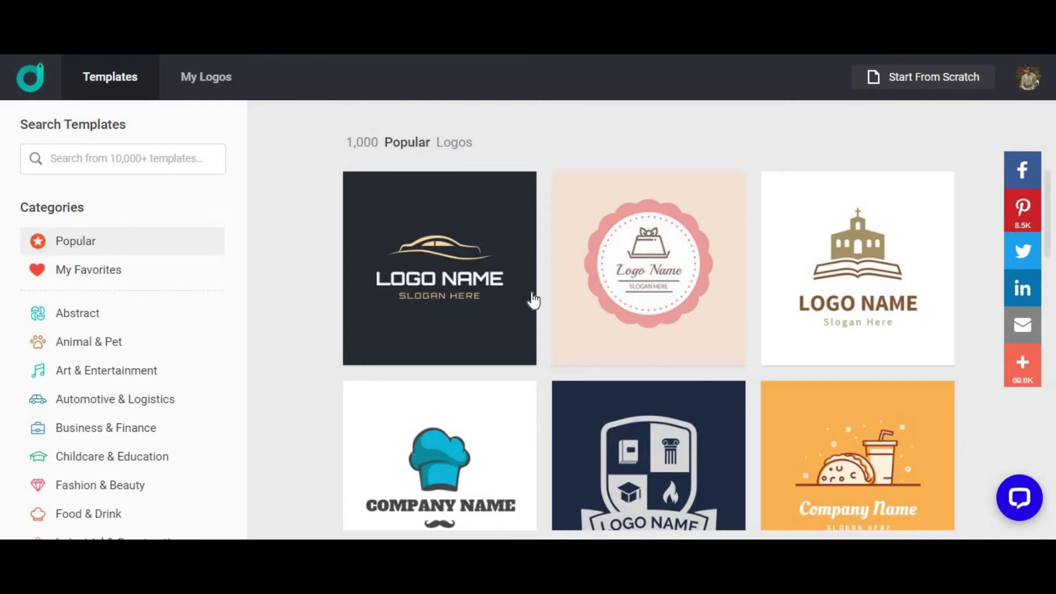
{"action": "scroll", "coordinate": [532, 299], "scroll_direction": "down", "scroll_amount": 5}
{"action": "scroll", "coordinate": [465, 264], "scroll_direction": "up", "scroll_amount": 1}
{"action": "scroll", "coordinate": [869, 415], "scroll_direction": "down", "scroll_amount": 1}
{"action": "scroll", "coordinate": [376, 386], "scroll_direction": "down", "scroll_amount": 4}
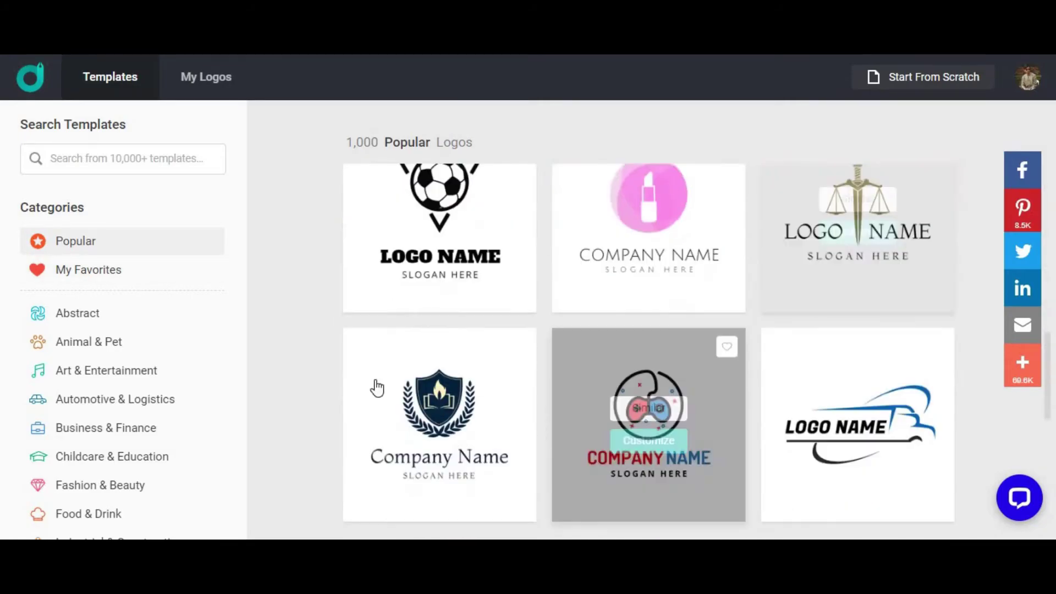
{"action": "scroll", "coordinate": [621, 407], "scroll_direction": "down", "scroll_amount": 4}
{"action": "scroll", "coordinate": [627, 399], "scroll_direction": "up", "scroll_amount": 3}
{"action": "scroll", "coordinate": [448, 314], "scroll_direction": "up", "scroll_amount": 2}
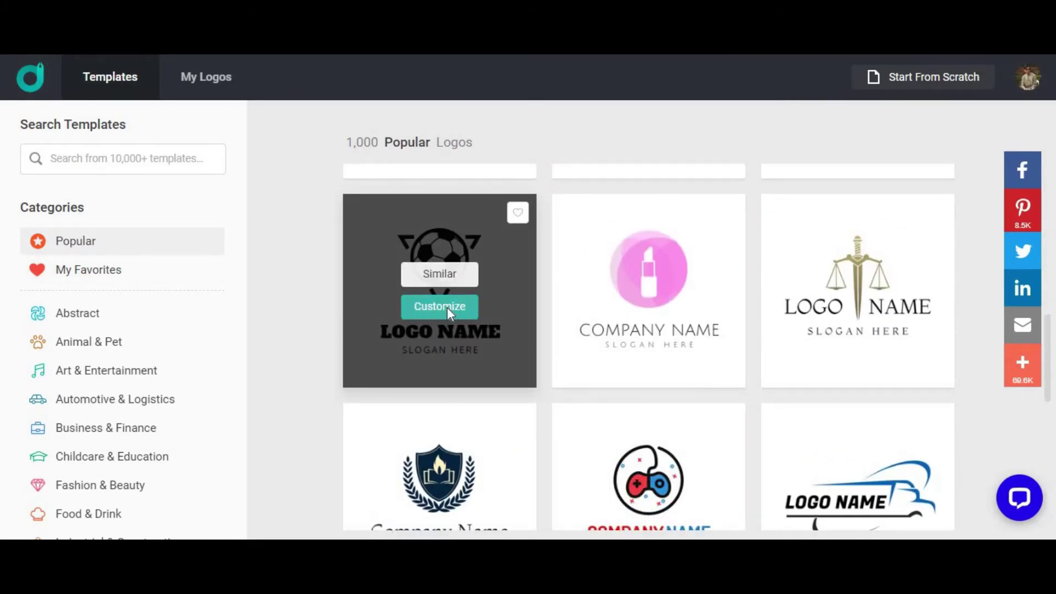
Rename the soccer template to FOOTBALL HW with the slogan KICK IS POWER
{"action": "left_click", "coordinate": [449, 314]}
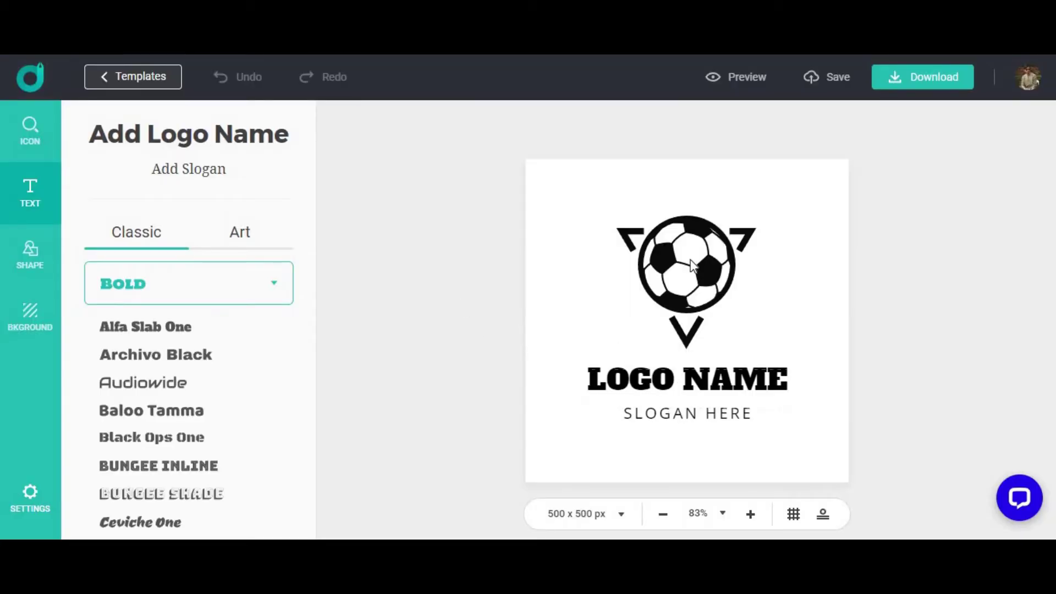
{"action": "left_click", "coordinate": [679, 376]}
{"action": "double_click", "coordinate": [680, 377]}
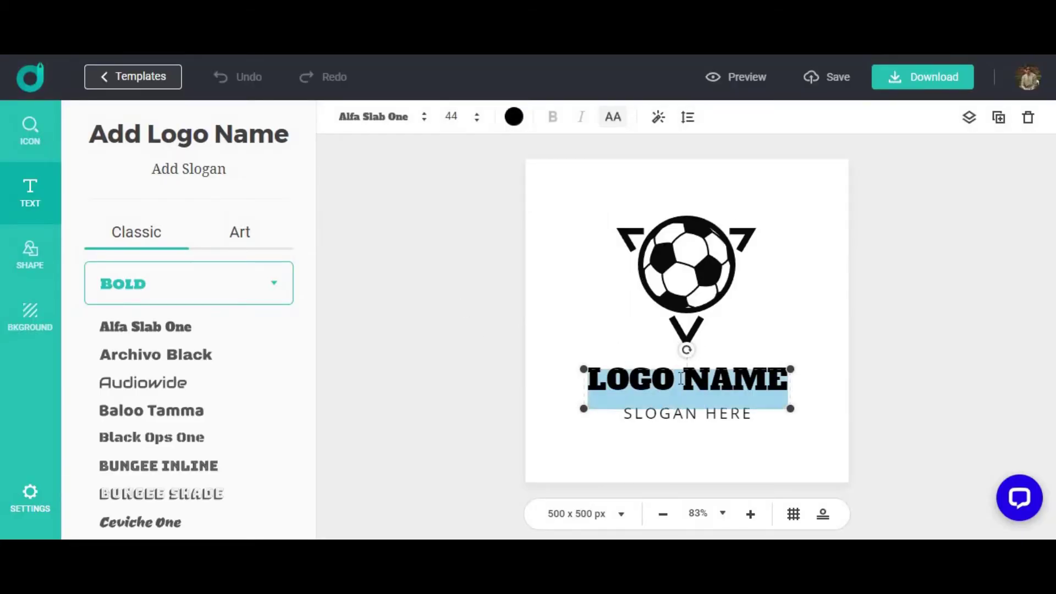
{"action": "type", "text": "FOOTB"}
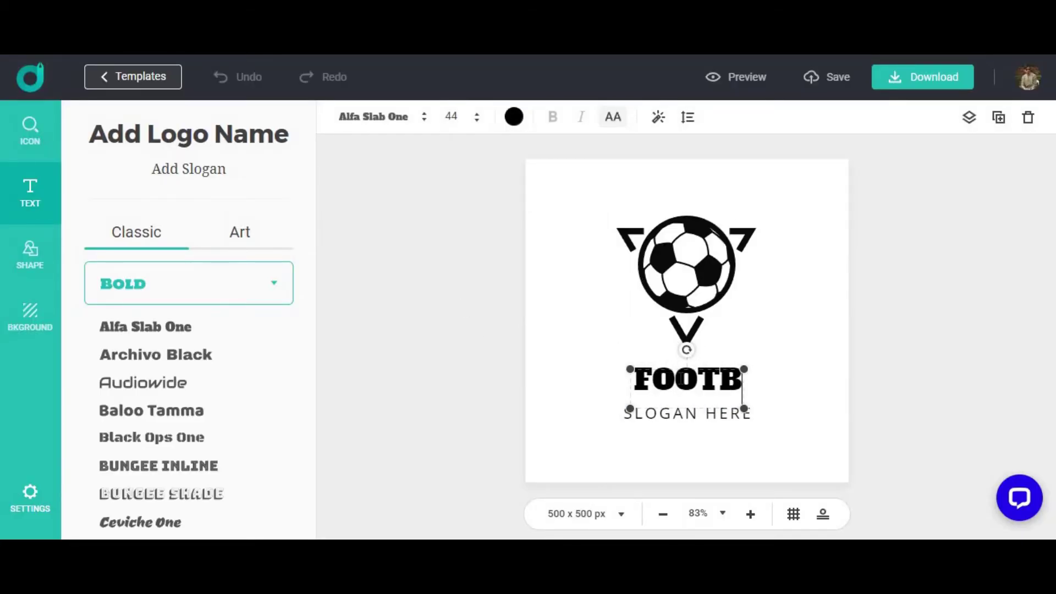
{"action": "type", "text": "ALL H"}
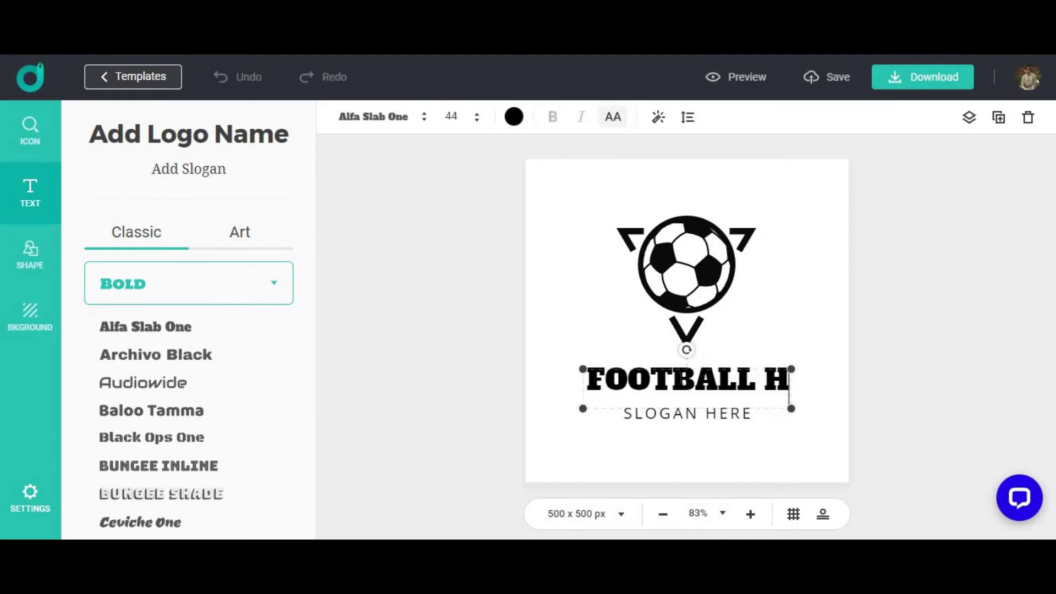
{"action": "type", "text": "W"}
{"action": "left_click", "coordinate": [706, 422]}
{"action": "double_click", "coordinate": [707, 422]}
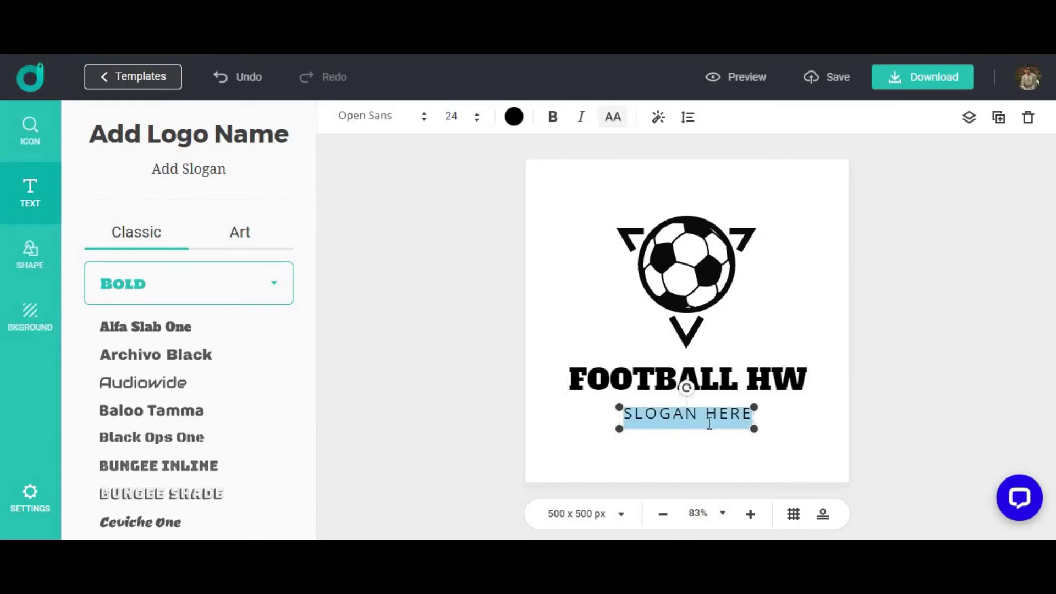
{"action": "type", "text": "KICK"}
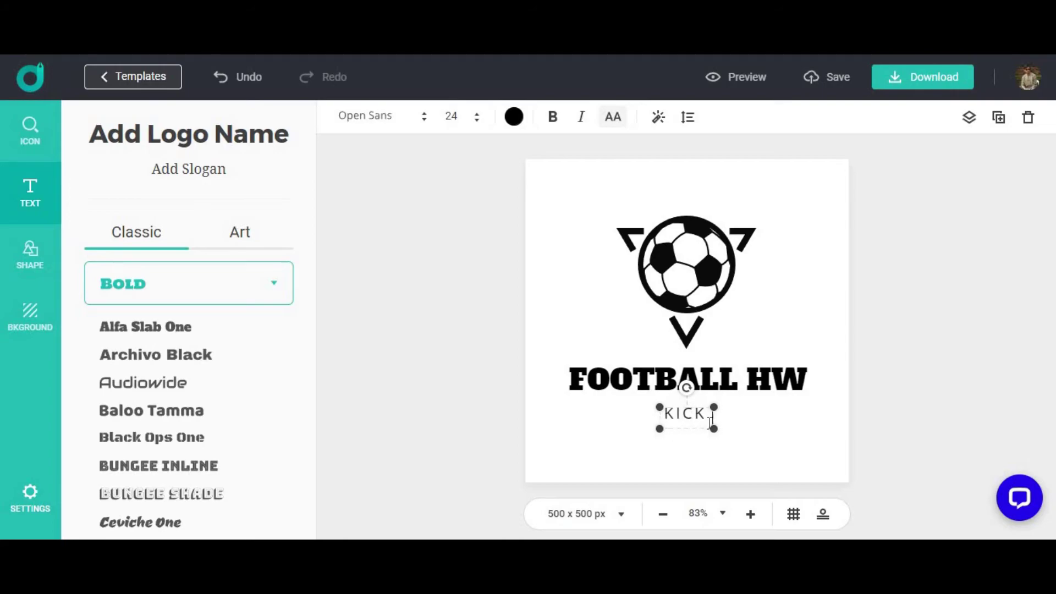
{"action": "type", "text": " IS POWER"}
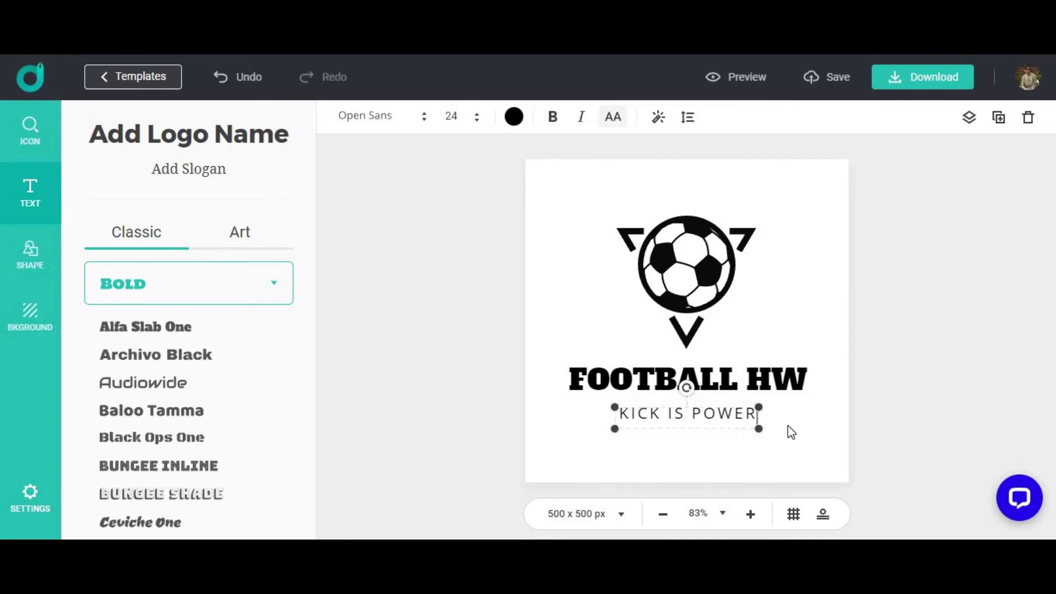
{"action": "left_click", "coordinate": [780, 390]}
Move the soccer ball icon slightly lower and browse the icon library
{"action": "left_click", "coordinate": [638, 221]}
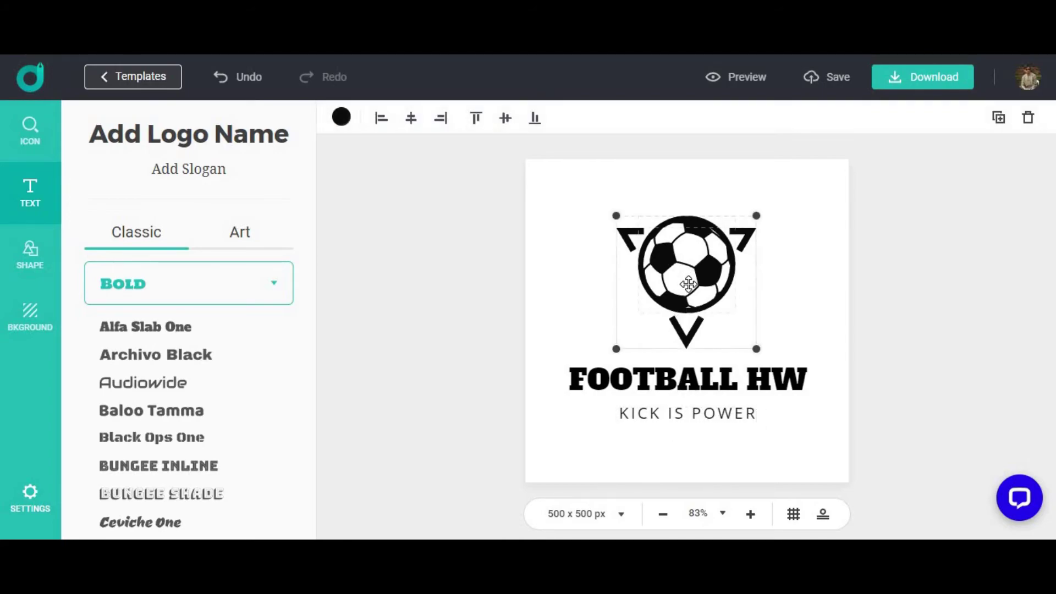
{"action": "left_click_drag", "start_coordinate": [681, 279], "coordinate": [679, 285]}
{"action": "left_click", "coordinate": [38, 141]}
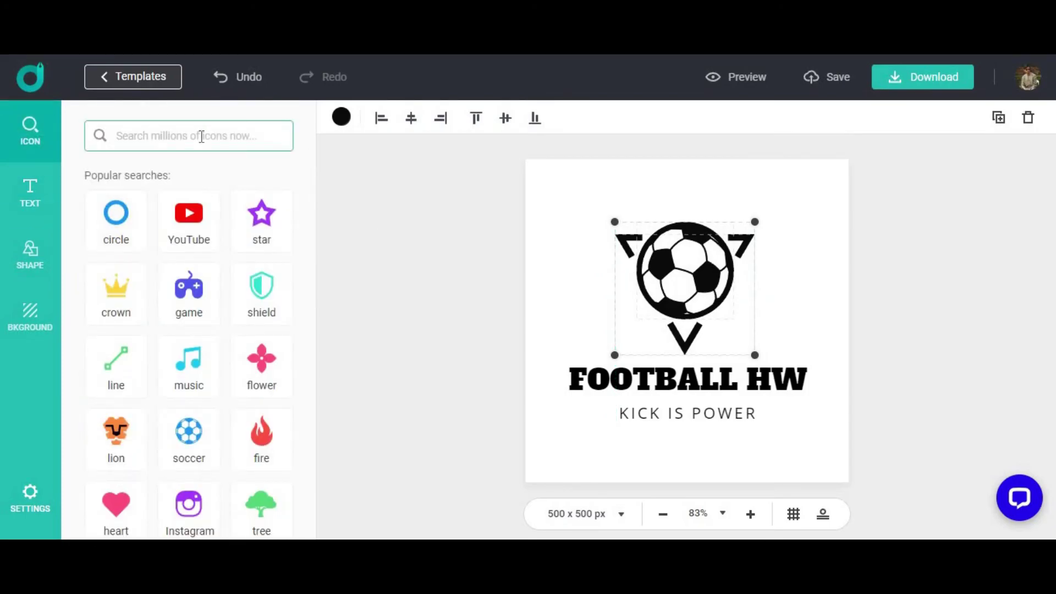